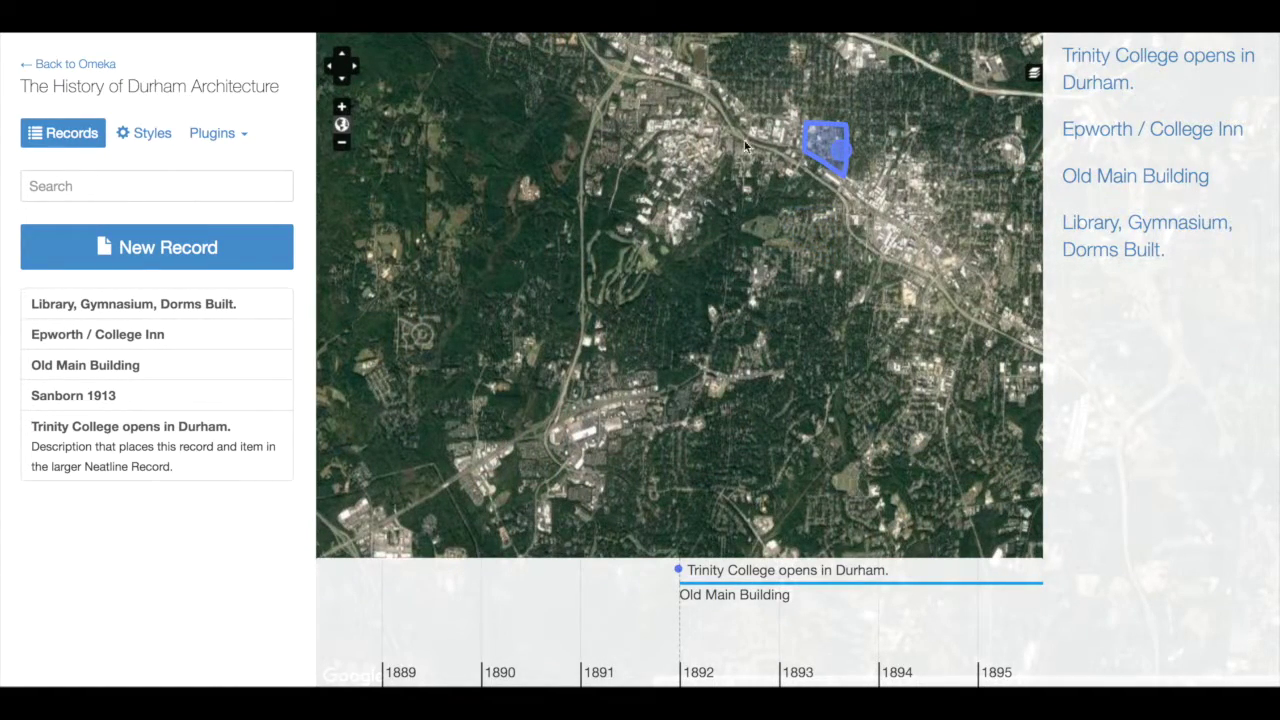
Create a new record titled West Campus for the campus area on the map
{"action": "left_click", "coordinate": [341, 106]}
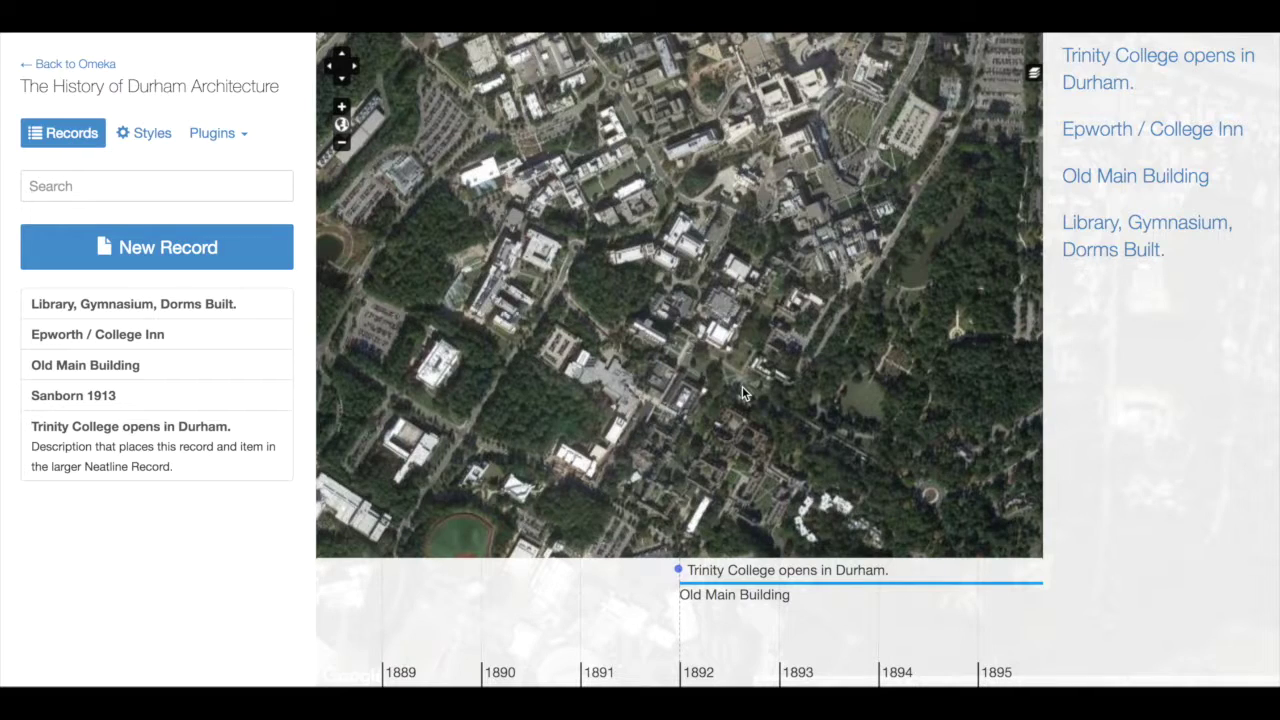
{"action": "left_click", "coordinate": [220, 250]}
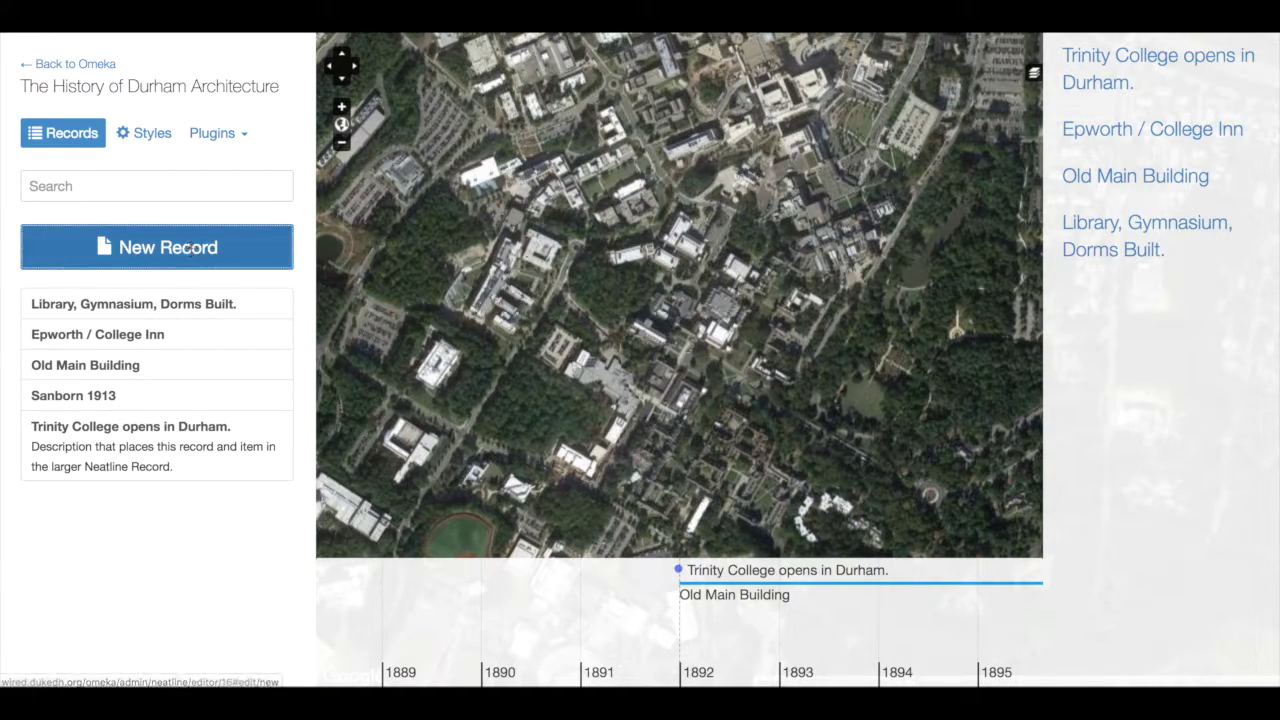
{"action": "left_click", "coordinate": [37, 334]}
{"action": "type", "text": "West Camp"}
{"action": "key", "text": "BackSpace"}
{"action": "type", "text": "mpus"}
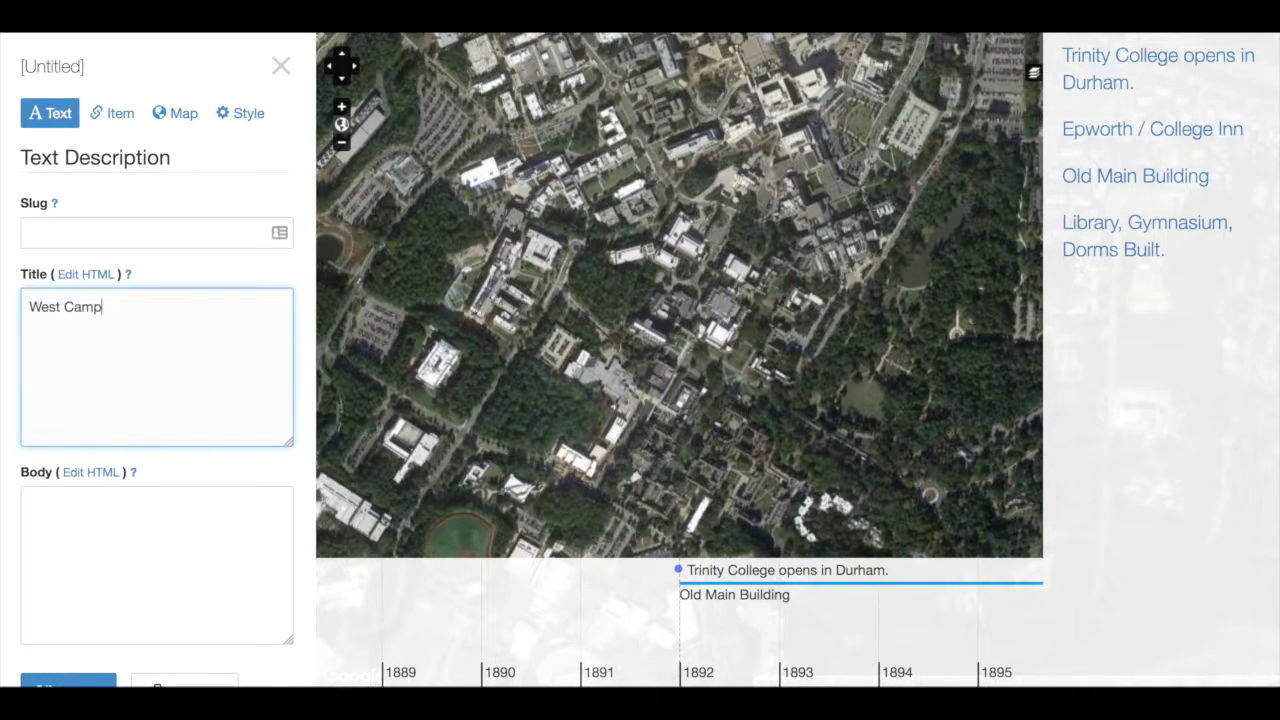
Draw a four-cornered polygon on the map around the West Campus buildings, closing it at the southern corner
{"action": "left_click", "coordinate": [155, 114]}
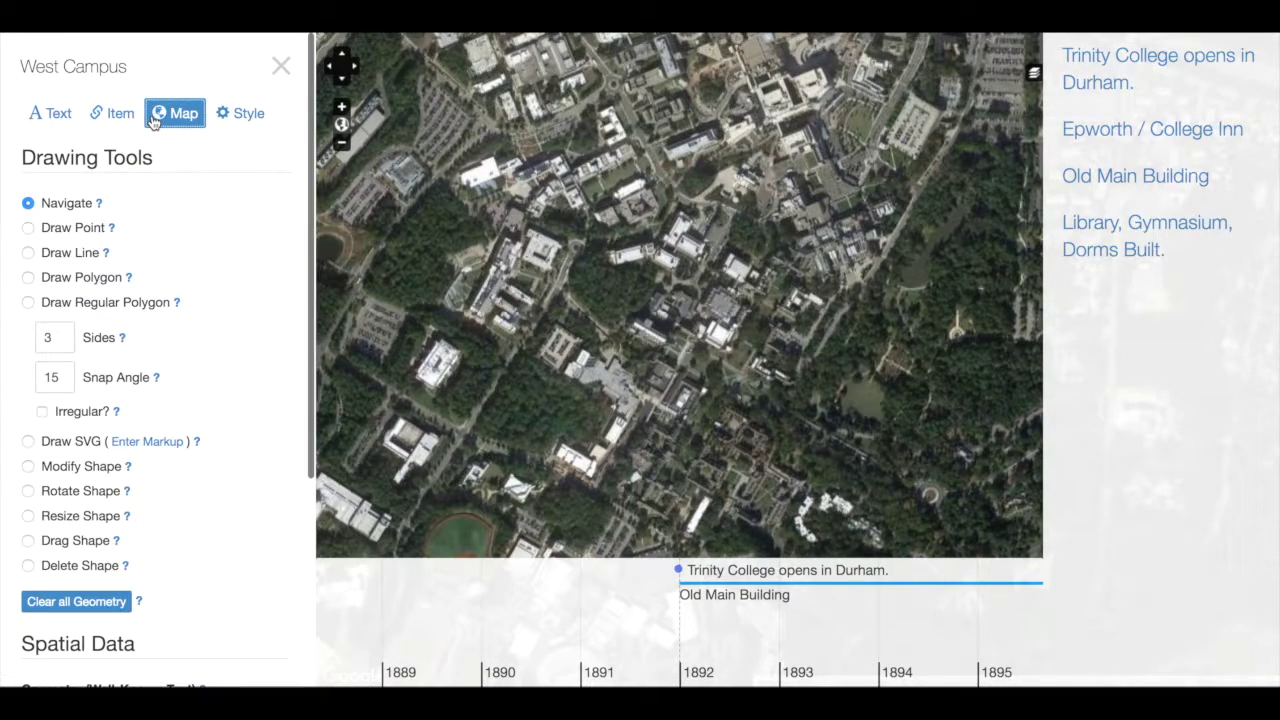
{"action": "left_click", "coordinate": [28, 280]}
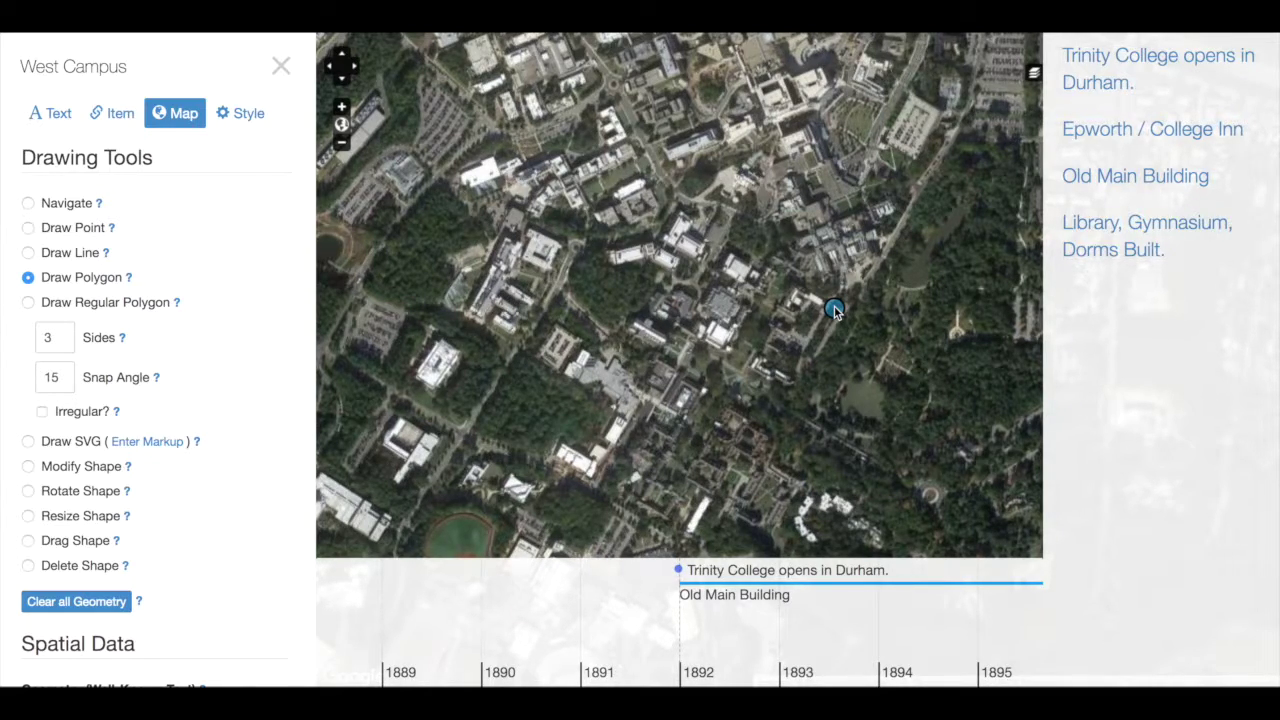
{"action": "left_click", "coordinate": [835, 312]}
{"action": "left_click", "coordinate": [702, 239]}
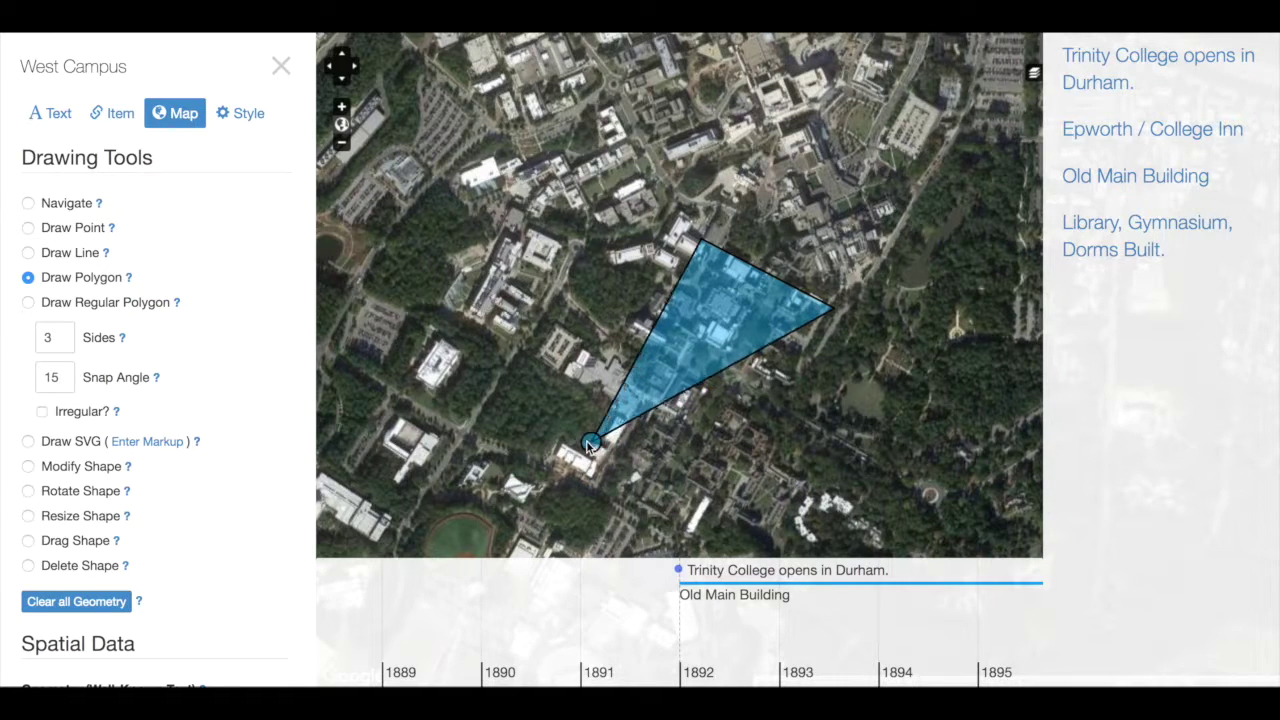
{"action": "left_click", "coordinate": [577, 449]}
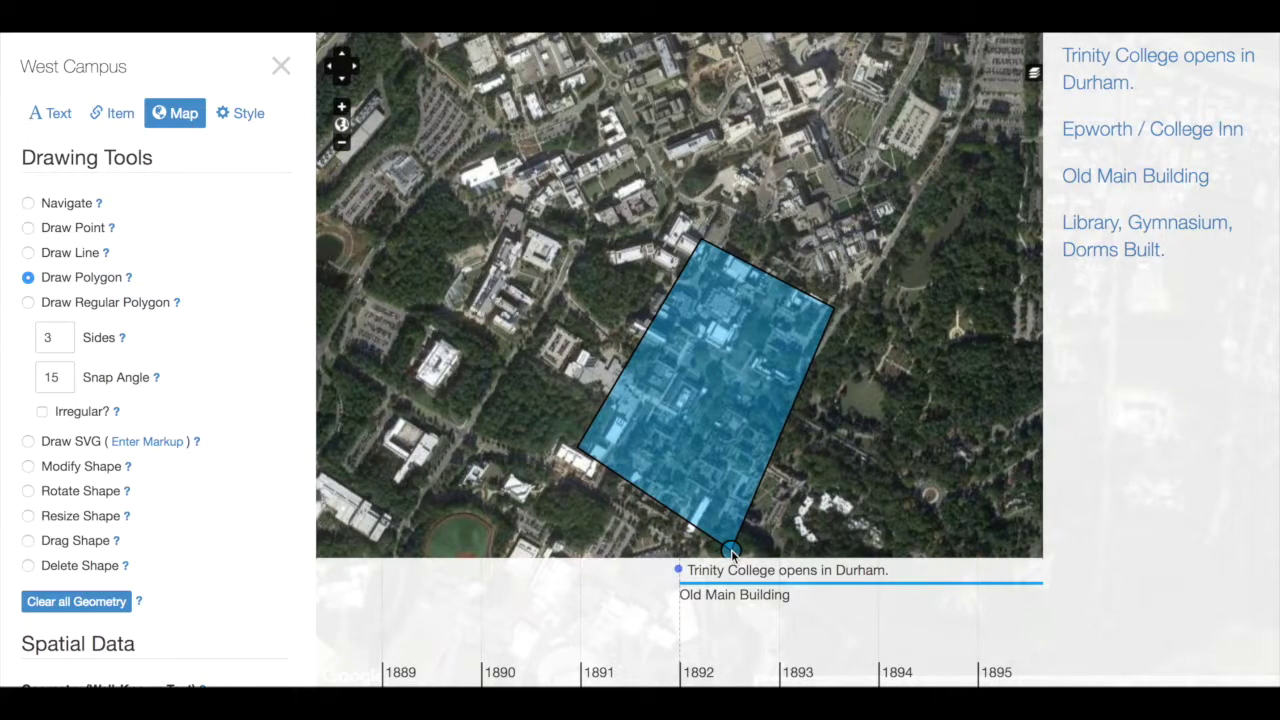
{"action": "double_click", "coordinate": [731, 552]}
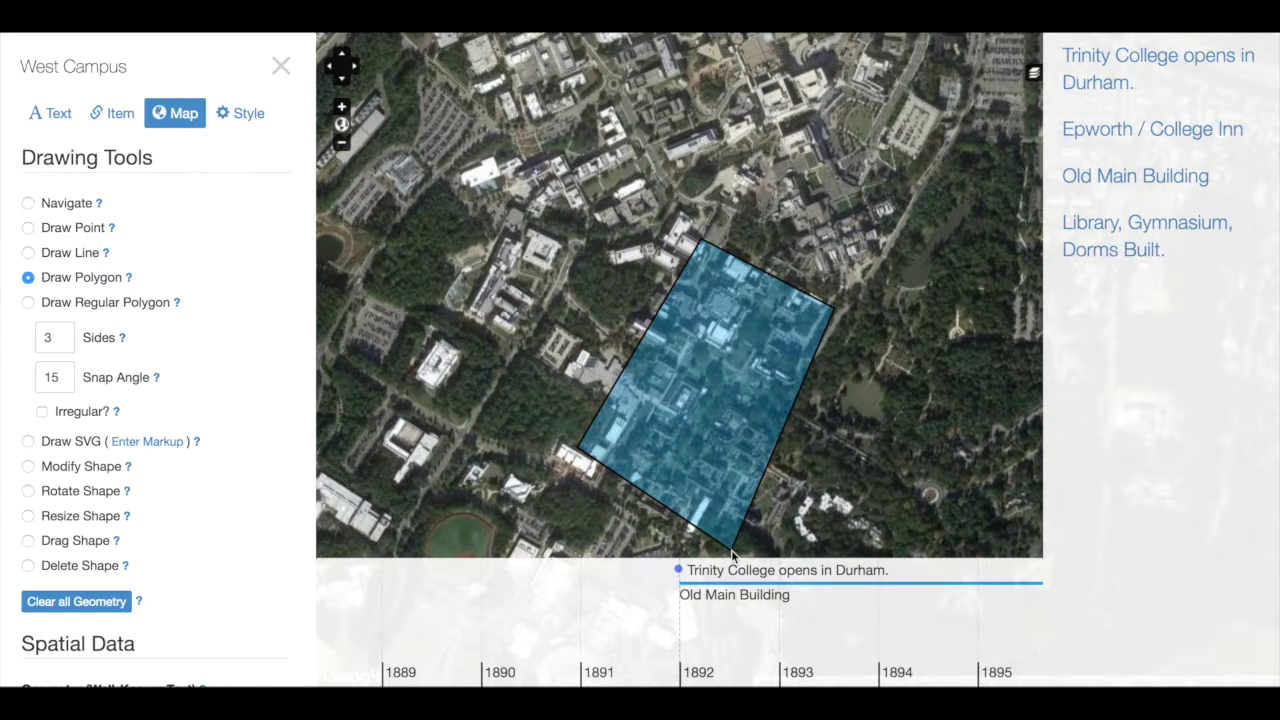
Set the West Campus record's selected fill opacity to 0.5 in its style settings
{"action": "left_click", "coordinate": [233, 111]}
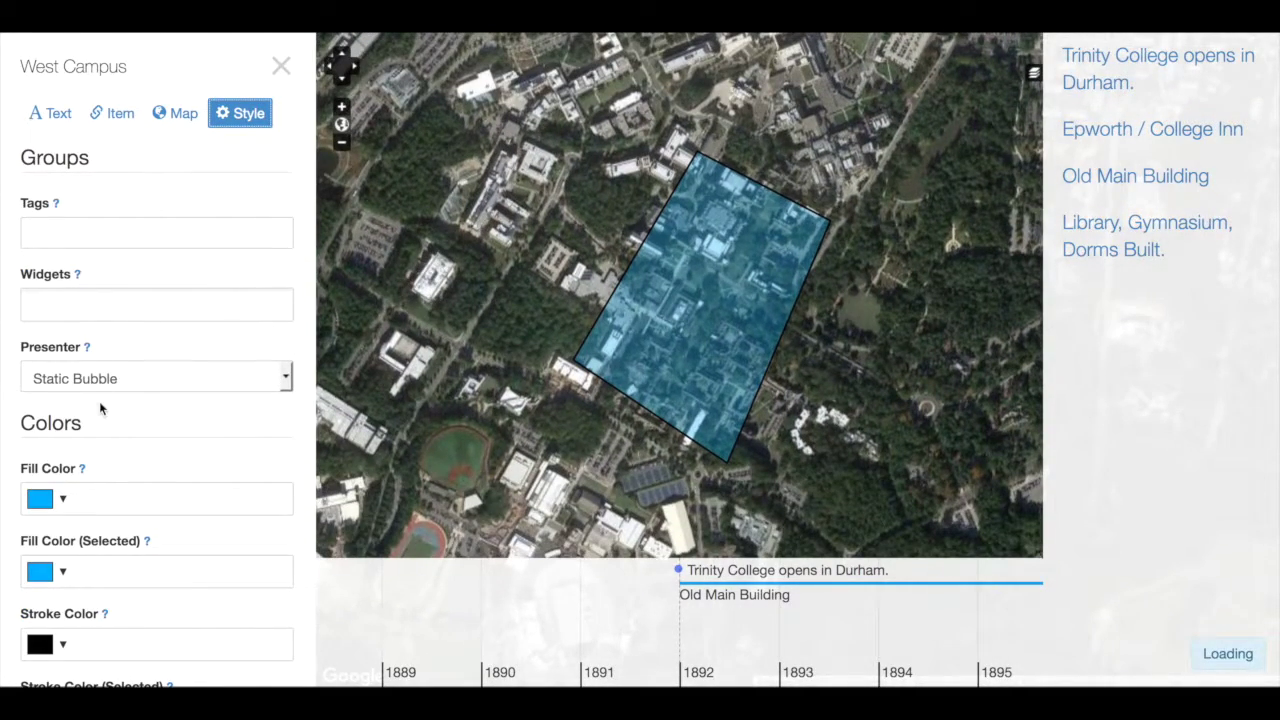
{"action": "scroll", "coordinate": [99, 411], "scroll_direction": "down", "scroll_amount": 1}
{"action": "scroll", "coordinate": [99, 411], "scroll_direction": "down", "scroll_amount": 2}
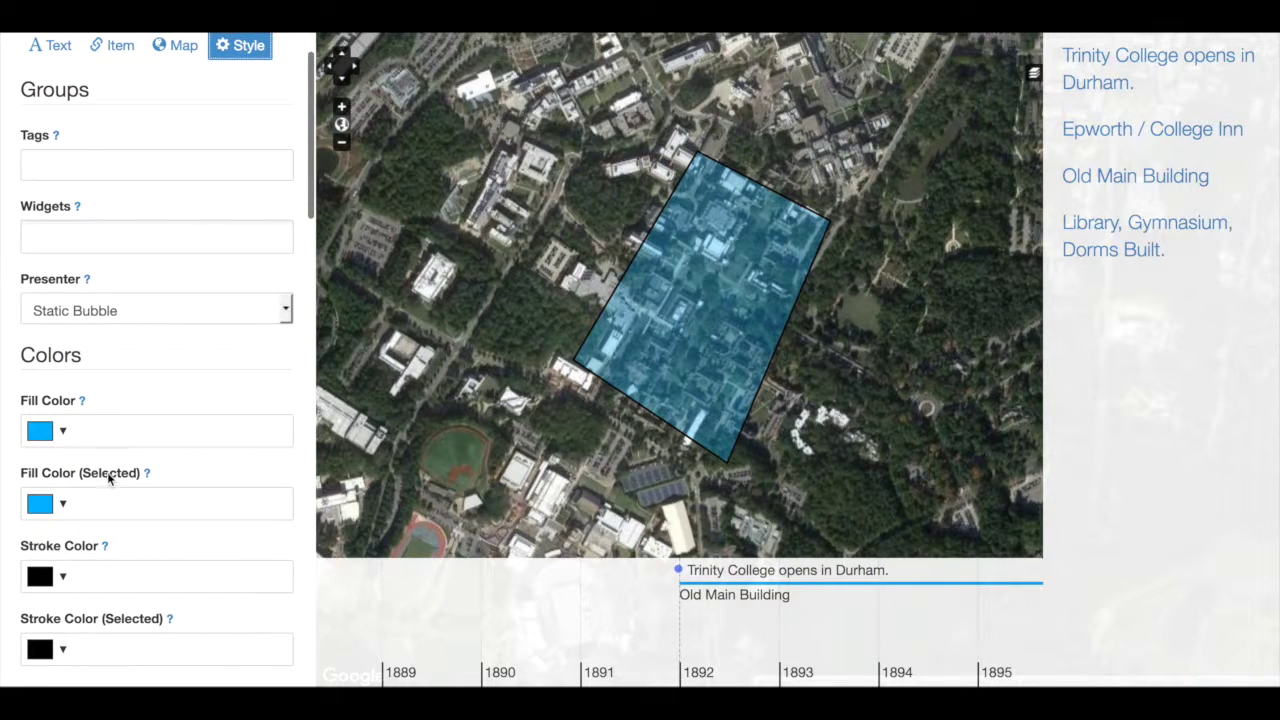
{"action": "scroll", "coordinate": [108, 478], "scroll_direction": "down", "scroll_amount": 1}
{"action": "scroll", "coordinate": [110, 481], "scroll_direction": "down", "scroll_amount": 1}
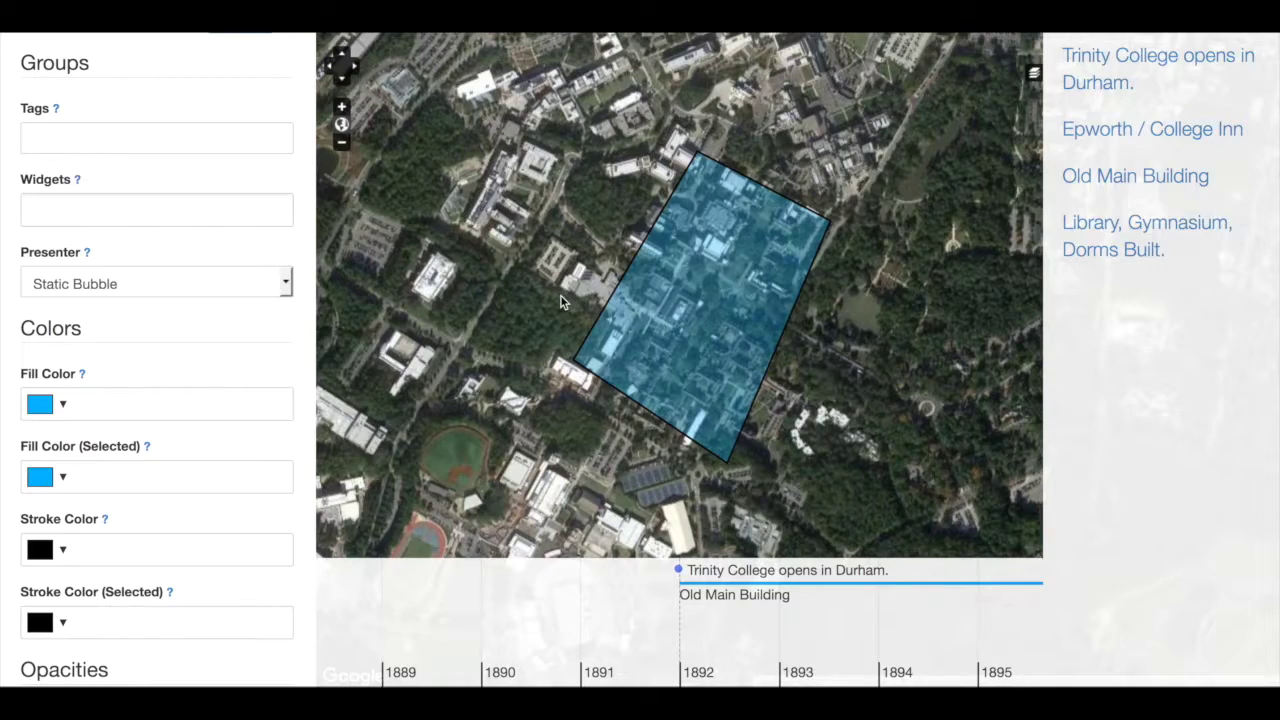
{"action": "left_click", "coordinate": [342, 143]}
{"action": "left_click", "coordinate": [342, 143]}
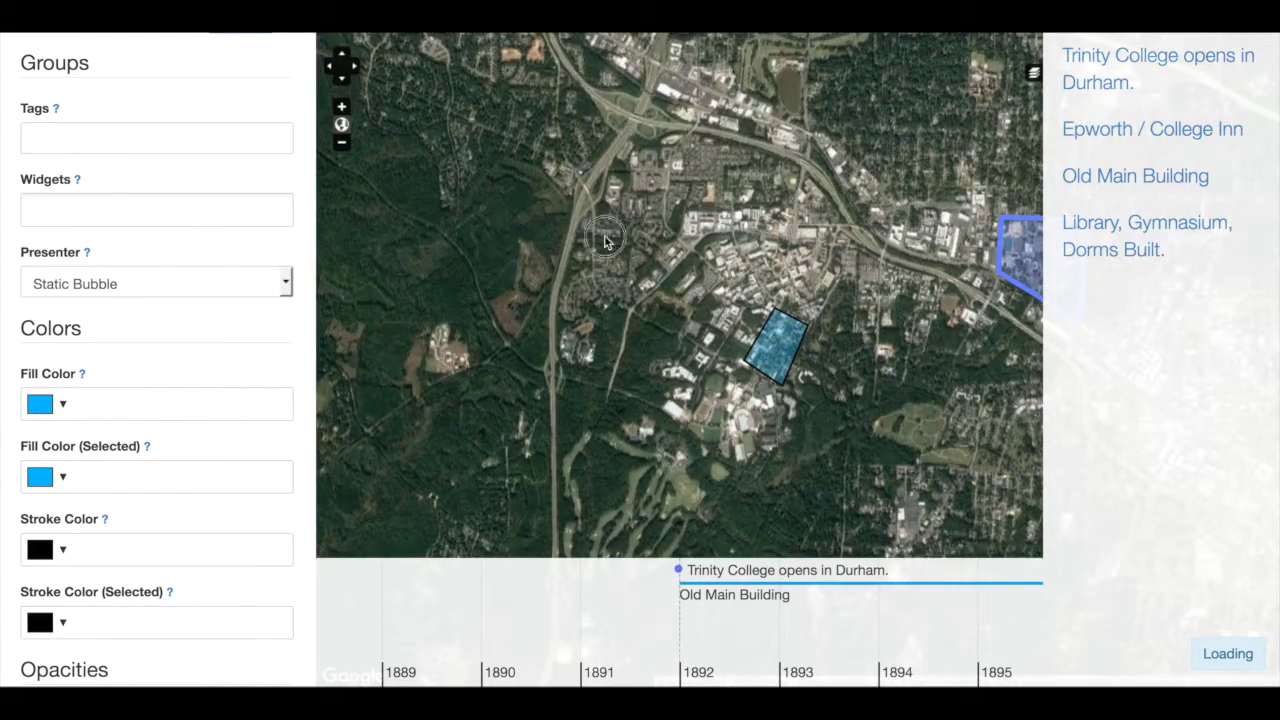
{"action": "left_click_drag", "start_coordinate": [628, 235], "coordinate": [477, 258]}
{"action": "scroll", "coordinate": [132, 521], "scroll_direction": "down", "scroll_amount": 5}
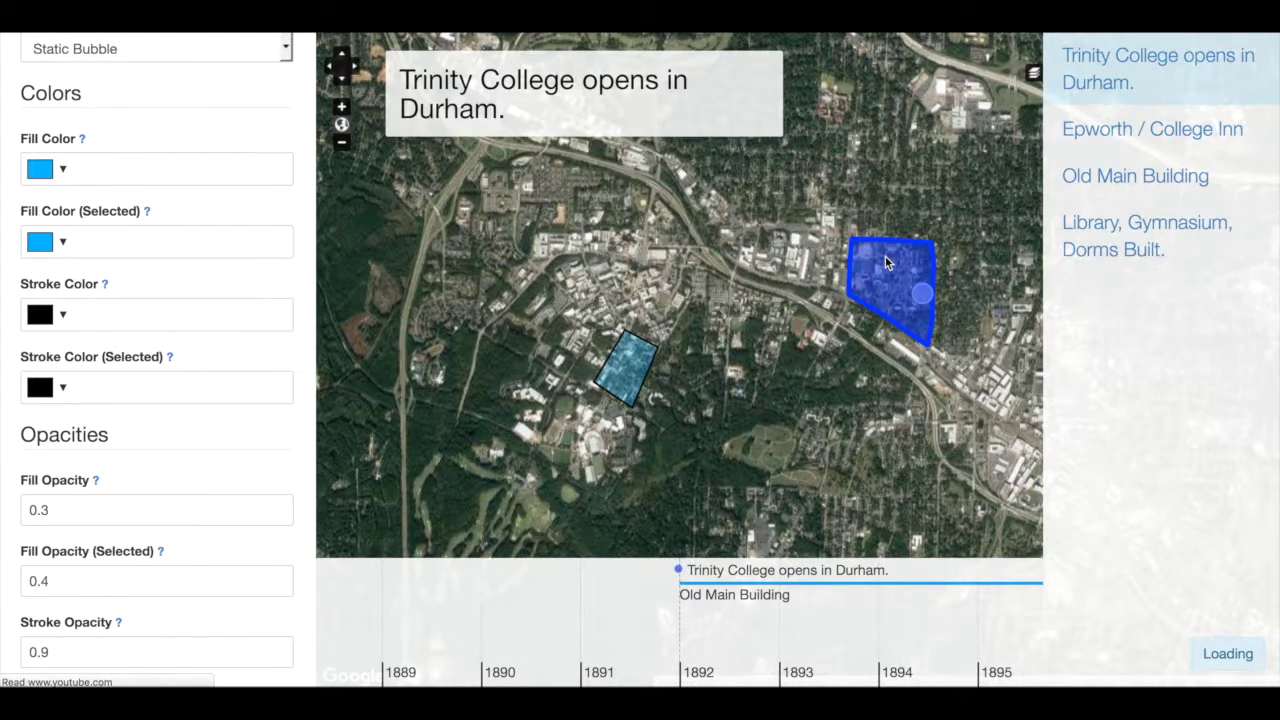
{"action": "left_click", "coordinate": [70, 595]}
{"action": "key", "text": "BackSpace"}
{"action": "key", "text": "BackSpace"}
{"action": "type", "text": ".5"}
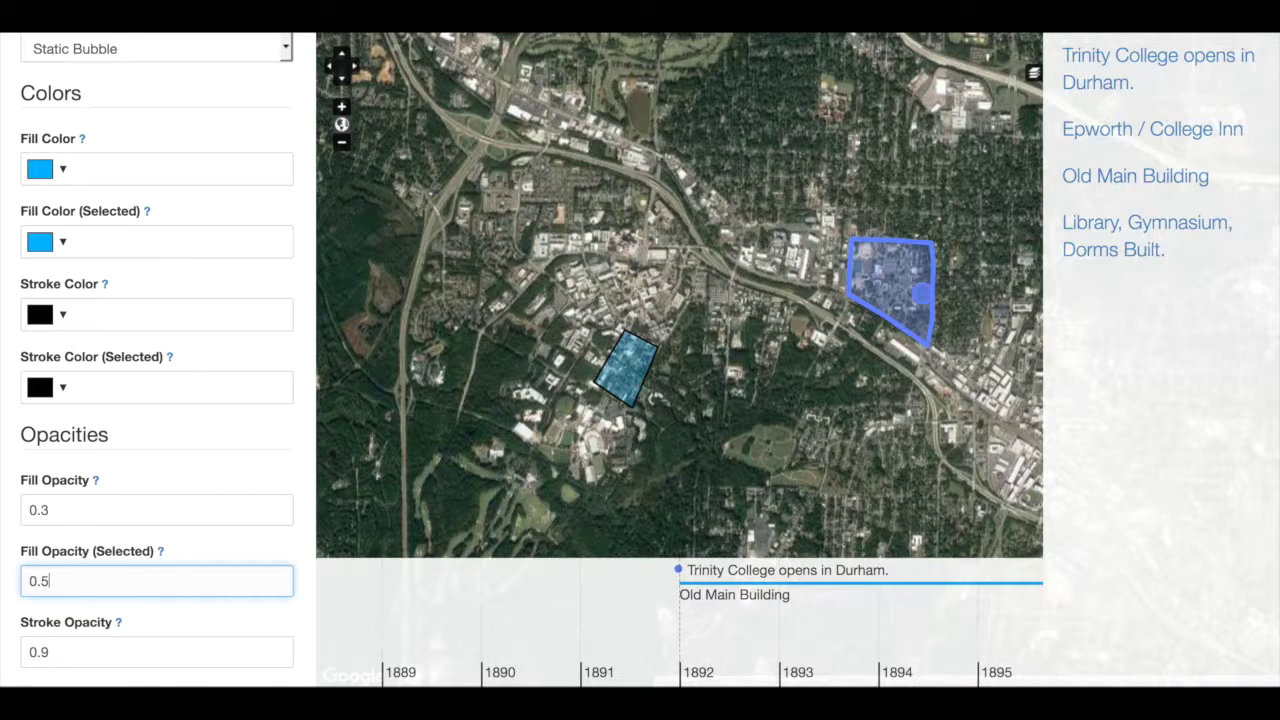
Set the West Campus record's stroke opacity to 1
{"action": "scroll", "coordinate": [57, 609], "scroll_direction": "down", "scroll_amount": 1}
{"action": "scroll", "coordinate": [76, 615], "scroll_direction": "down", "scroll_amount": 1}
{"action": "mouse_move", "coordinate": [632, 410]}
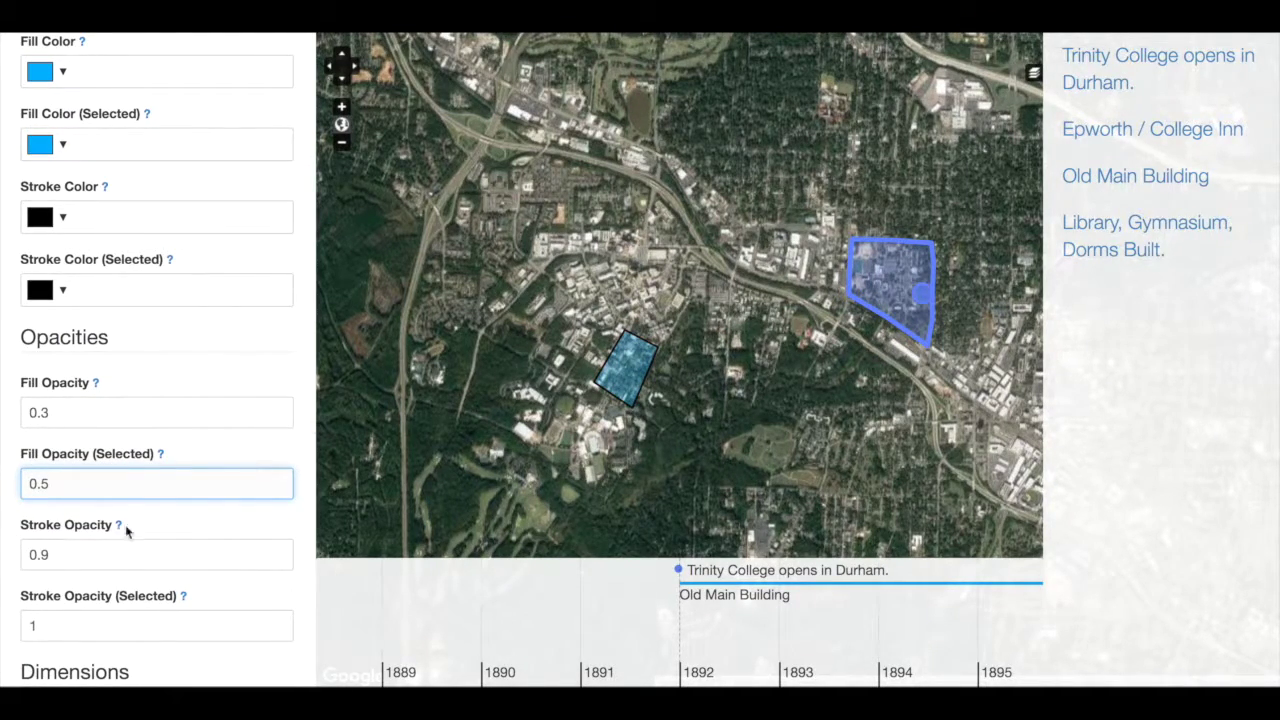
{"action": "double_click", "coordinate": [100, 554]}
{"action": "type", "text": "1"}
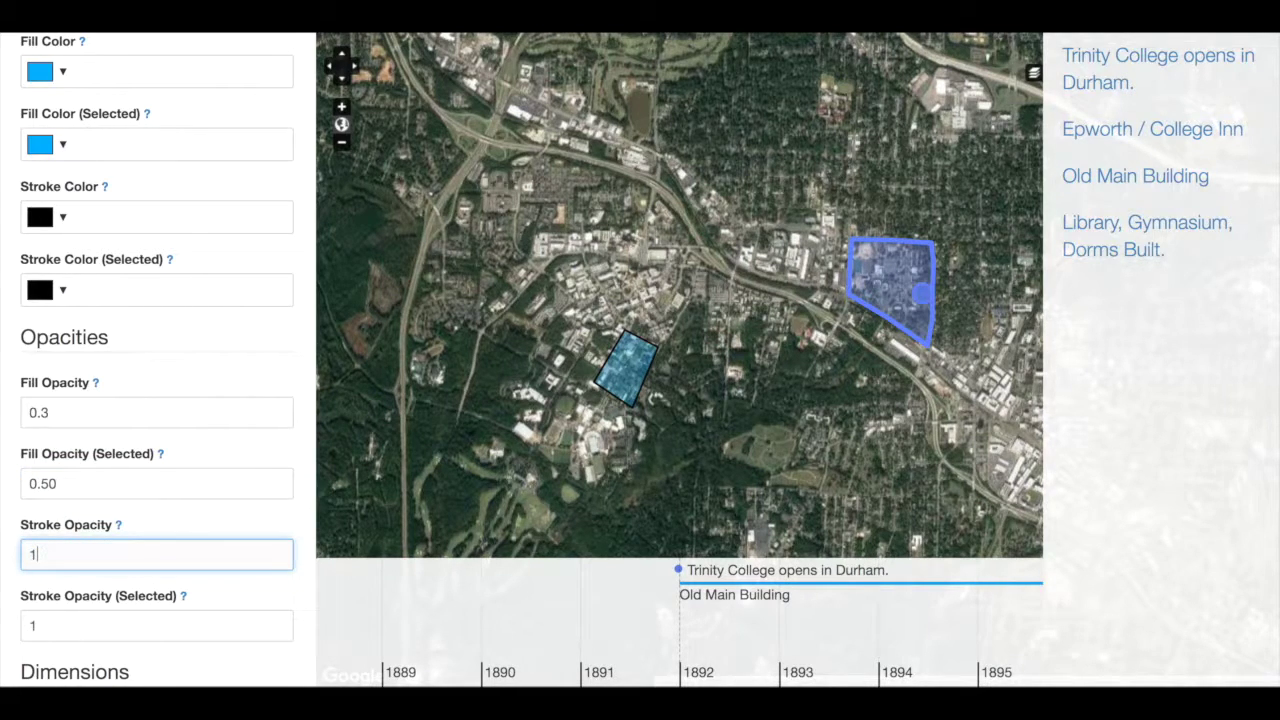
{"action": "left_click", "coordinate": [183, 374]}
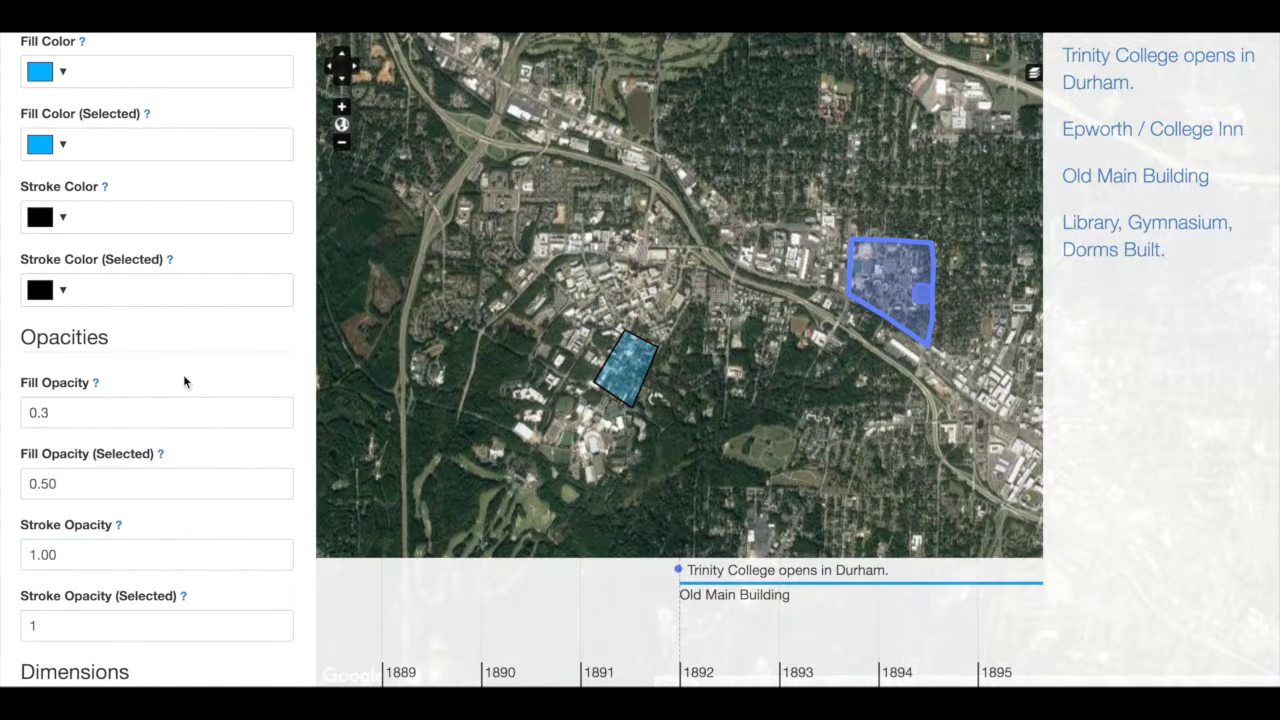
Change the West Campus polygon's fill color to the bright green #00ffaa
{"action": "scroll", "coordinate": [183, 378], "scroll_direction": "up", "scroll_amount": 1}
{"action": "scroll", "coordinate": [183, 378], "scroll_direction": "up", "scroll_amount": 1}
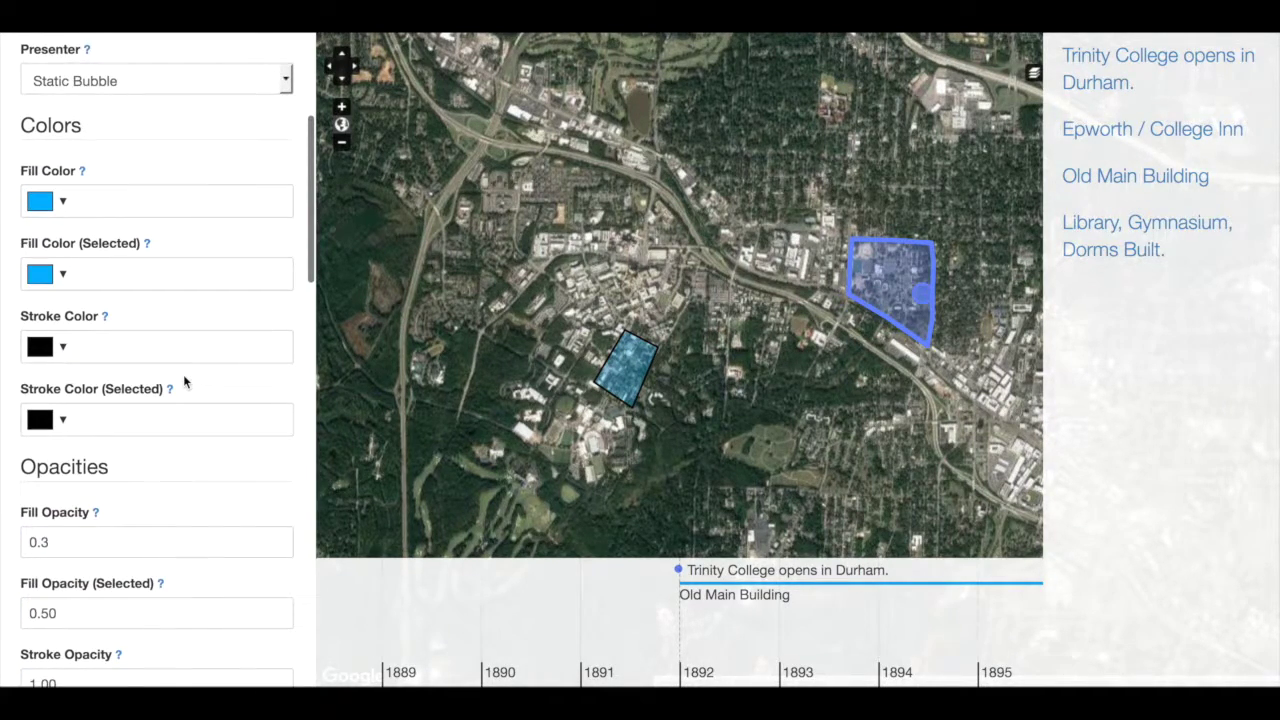
{"action": "left_click", "coordinate": [63, 204]}
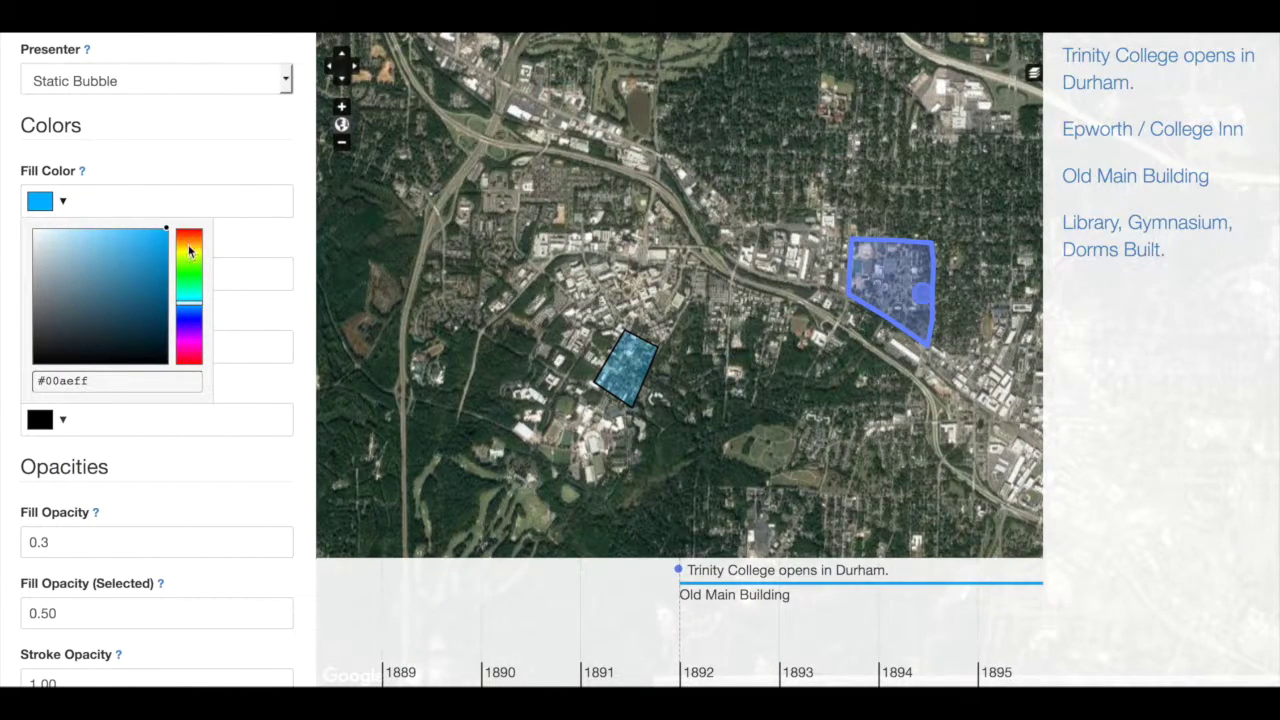
{"action": "left_click", "coordinate": [192, 290]}
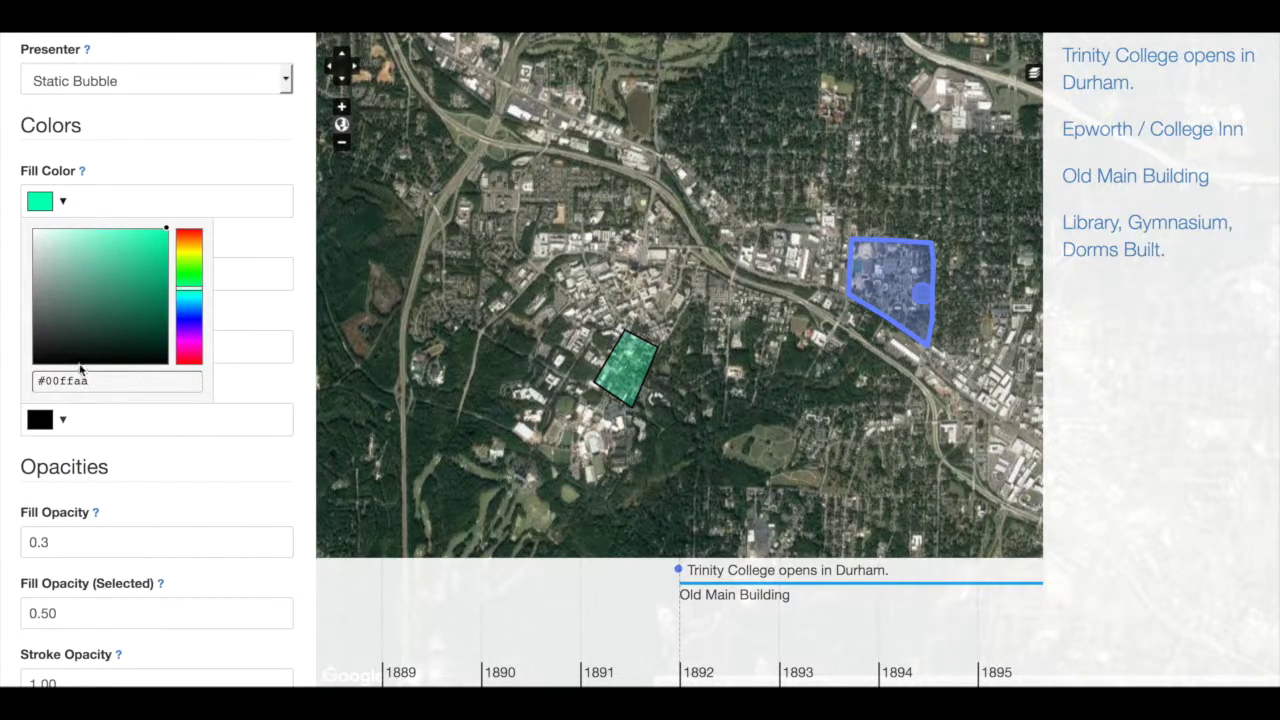
Copy the fill color code #00ffaa and apply it as the polygon's stroke color
{"action": "left_click_drag", "start_coordinate": [97, 380], "coordinate": [0, 365]}
{"action": "key", "text": "ctrl+c"}
{"action": "left_click", "coordinate": [283, 387]}
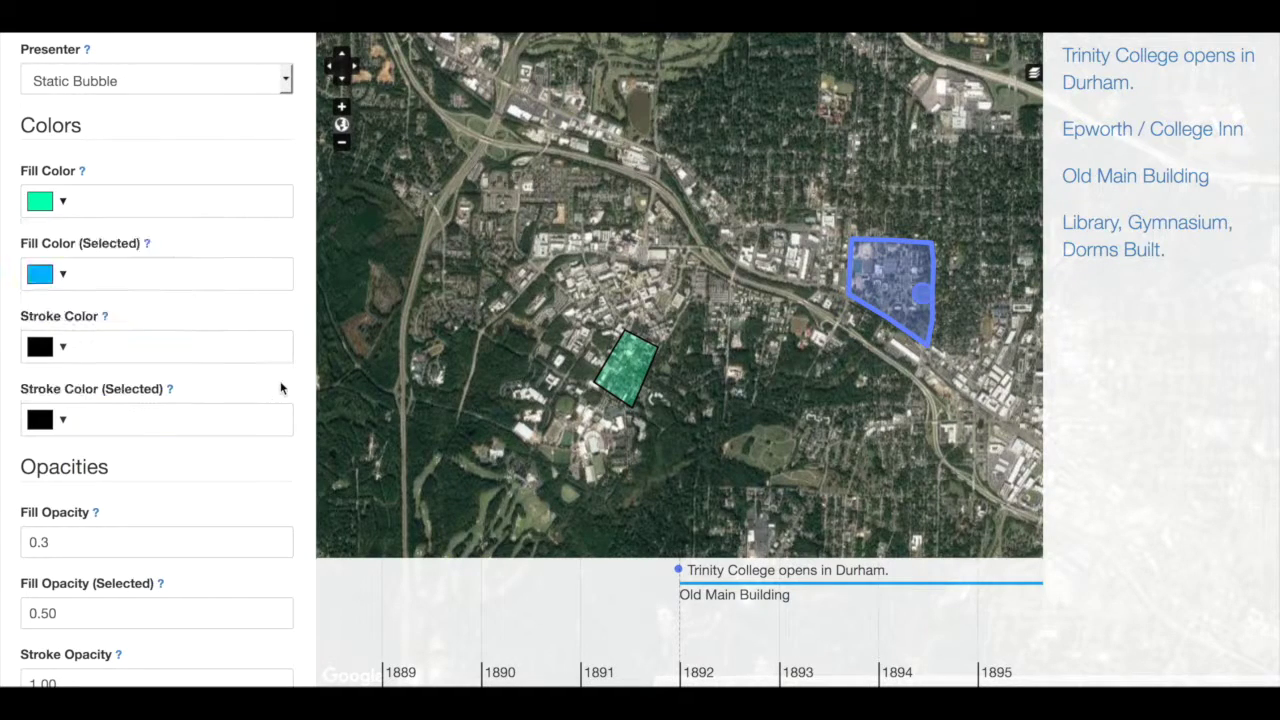
{"action": "scroll", "coordinate": [110, 577], "scroll_direction": "down", "scroll_amount": 5}
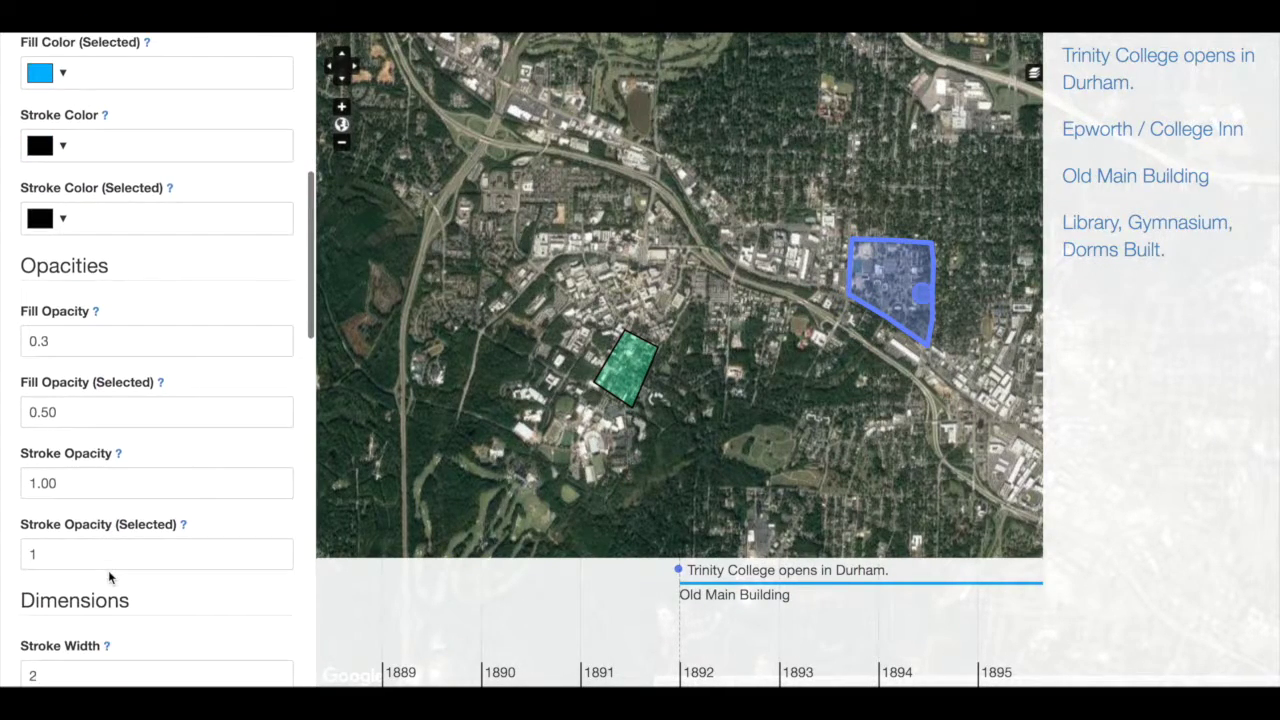
{"action": "scroll", "coordinate": [110, 577], "scroll_direction": "down", "scroll_amount": 1}
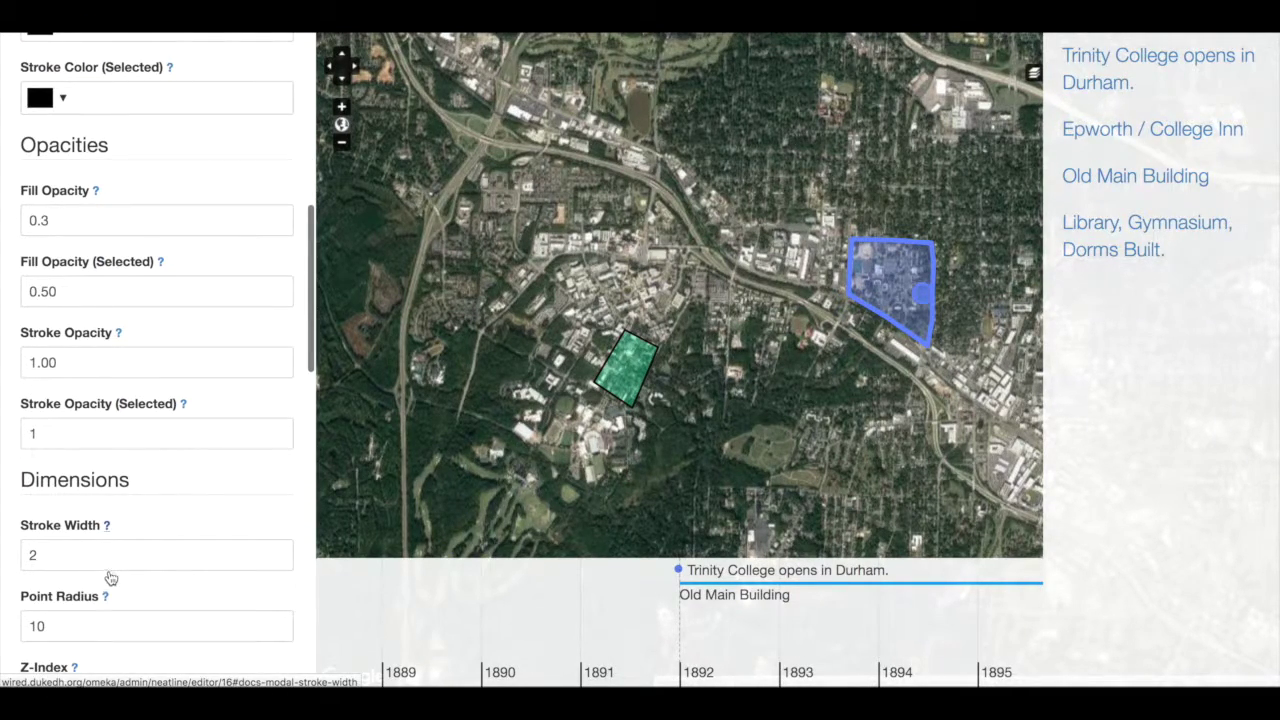
{"action": "scroll", "coordinate": [96, 560], "scroll_direction": "up", "scroll_amount": 6}
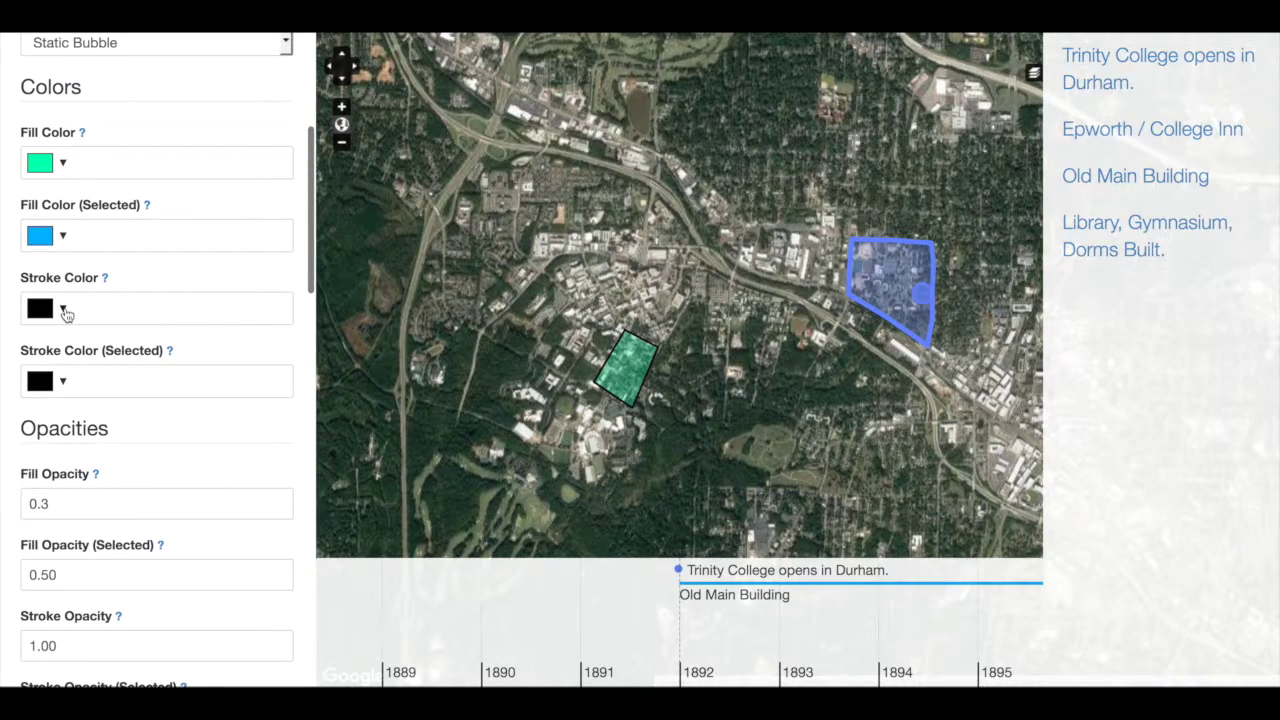
{"action": "left_click", "coordinate": [62, 308]}
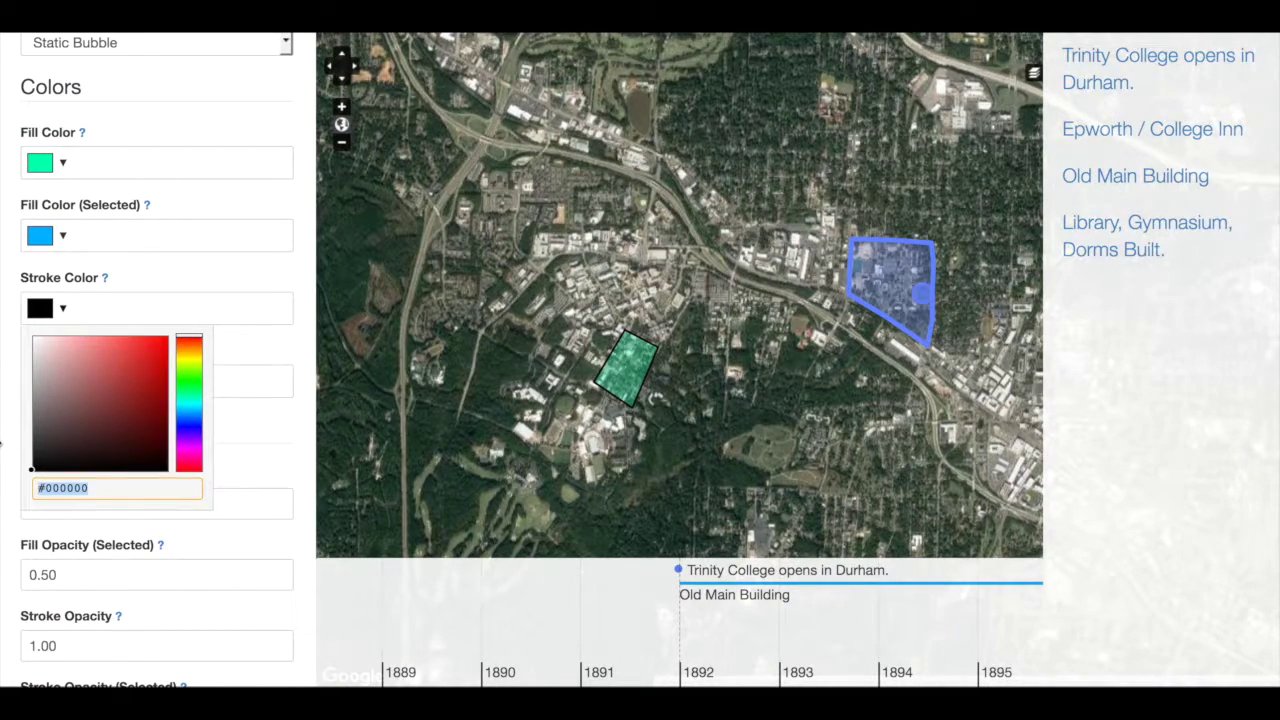
{"action": "key", "text": "ctrl+v"}
{"action": "left_click", "coordinate": [222, 138]}
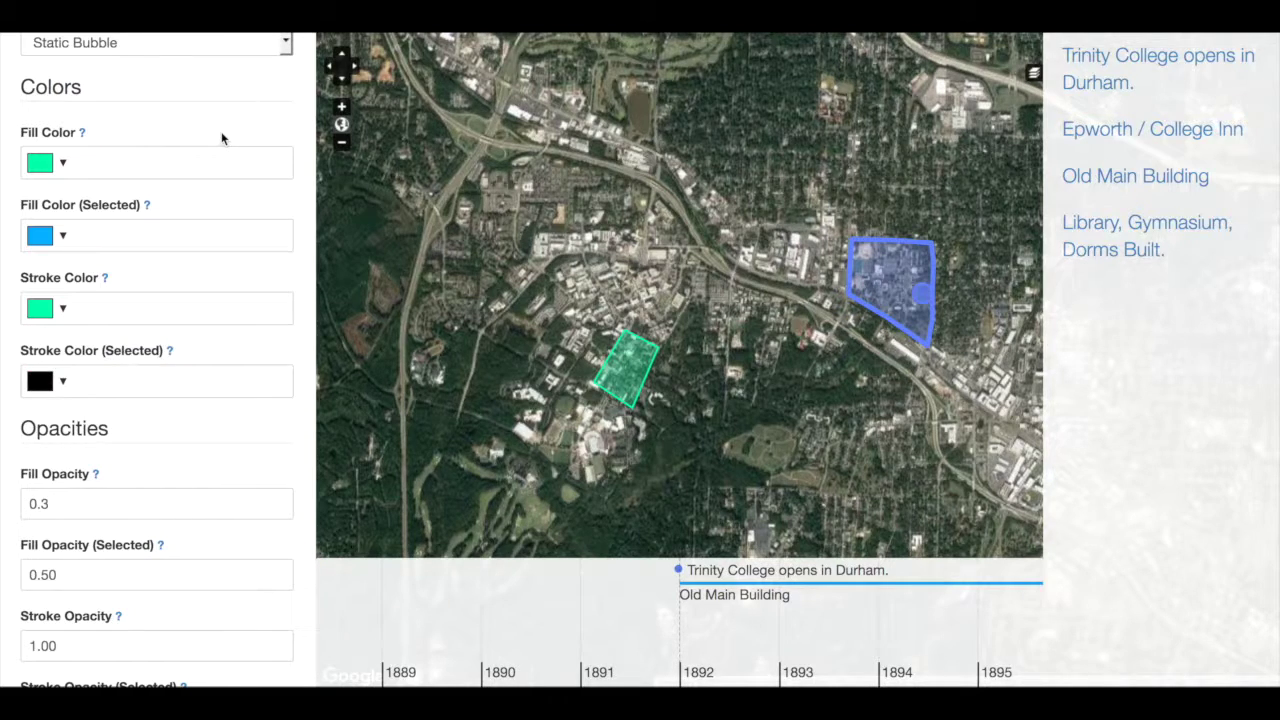
Try the dark green #00a528 as the polygon's selected fill color
{"action": "left_click", "coordinate": [60, 243]}
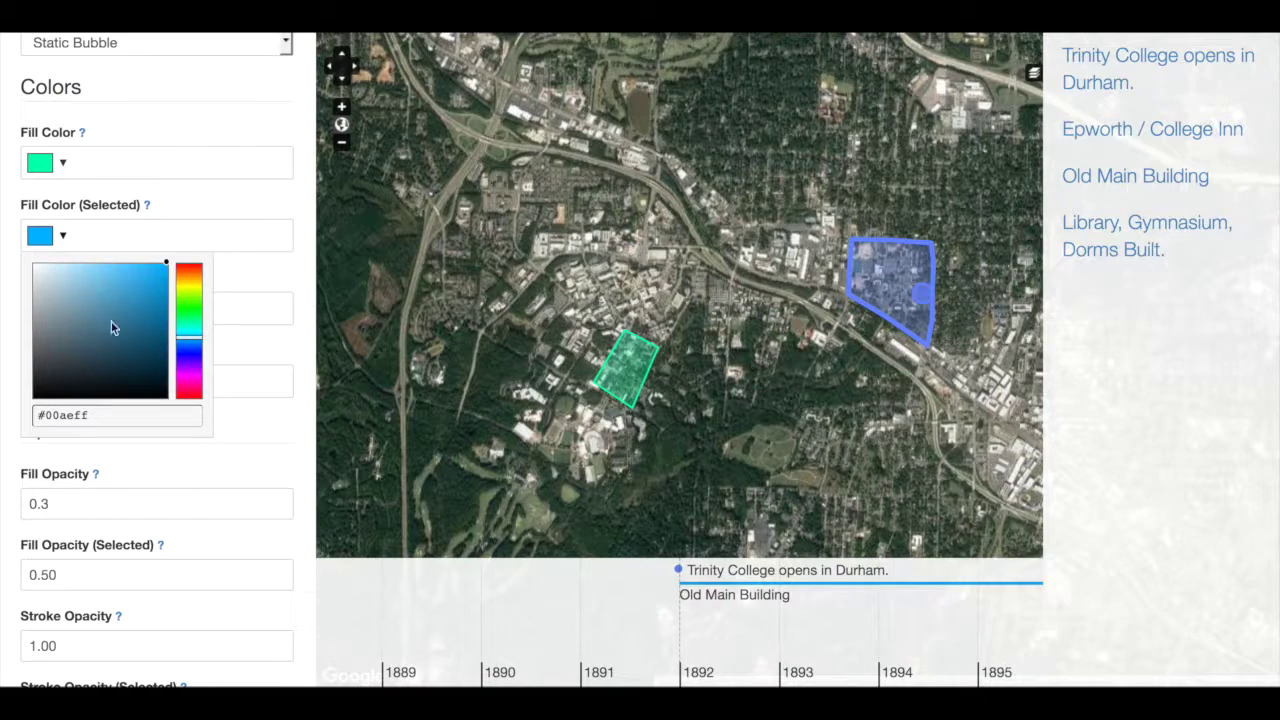
{"action": "left_click", "coordinate": [188, 313]}
{"action": "mouse_move", "coordinate": [141, 324]}
{"action": "left_mouse_down"}
{"action": "mouse_move", "coordinate": [183, 349]}
{"action": "mouse_move", "coordinate": [171, 323]}
{"action": "mouse_move", "coordinate": [182, 318]}
{"action": "left_mouse_up"}
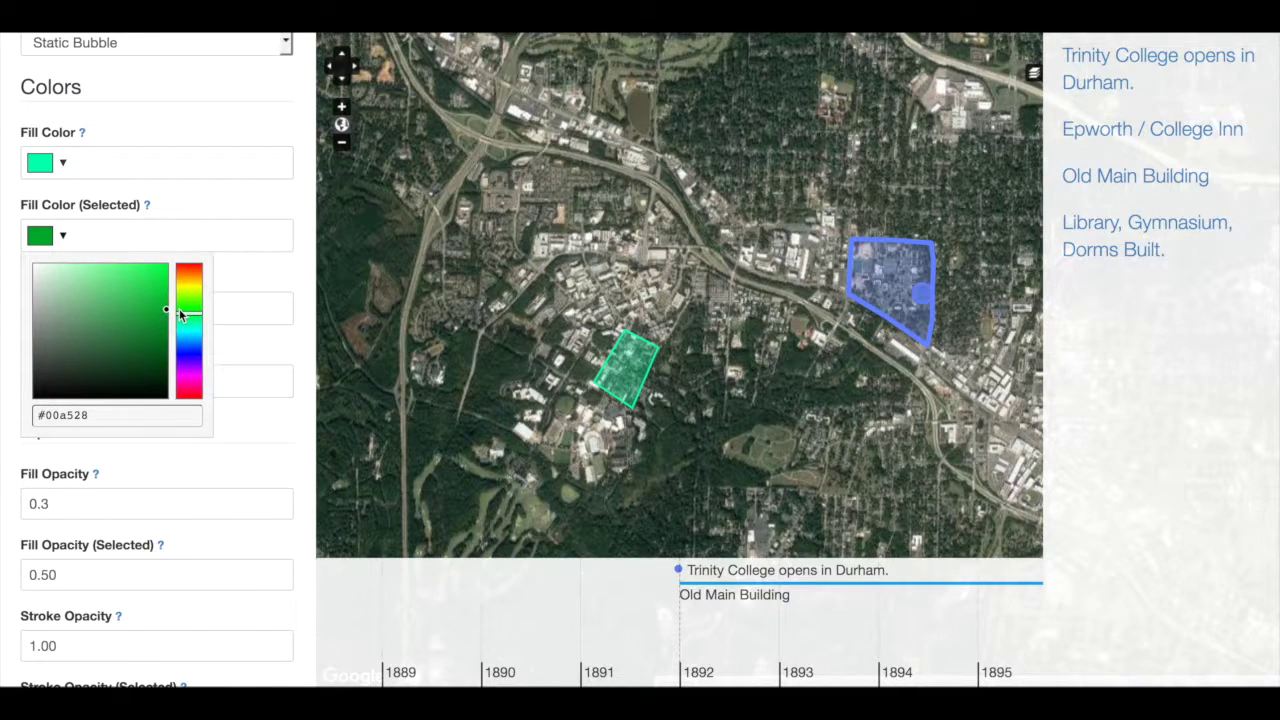
Copy the fill color #00ffaa into the selected fill color and darken it to #00ba7c
{"action": "left_click", "coordinate": [63, 165]}
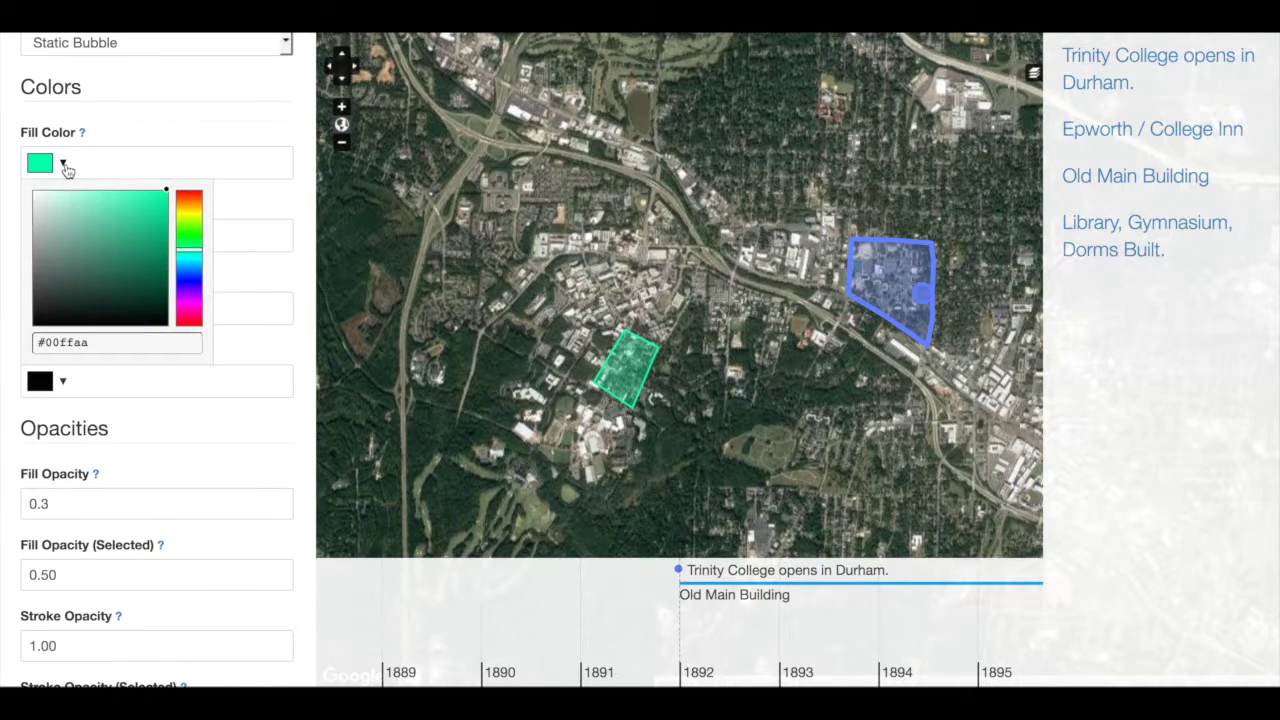
{"action": "left_click", "coordinate": [92, 342]}
{"action": "key", "text": "ctrl+c"}
{"action": "left_click", "coordinate": [196, 122]}
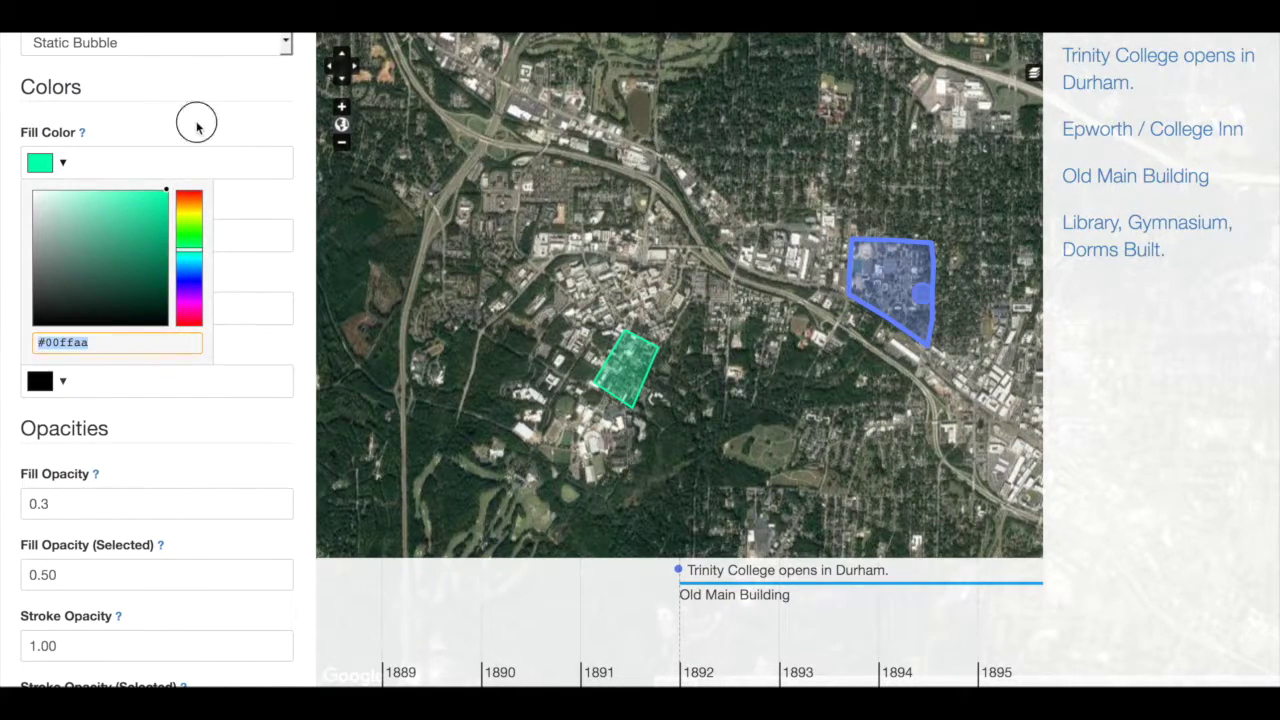
{"action": "left_click", "coordinate": [66, 240]}
{"action": "left_click", "coordinate": [112, 415]}
{"action": "key", "text": "ctrl+v"}
{"action": "left_click_drag", "start_coordinate": [172, 290], "coordinate": [200, 300]}
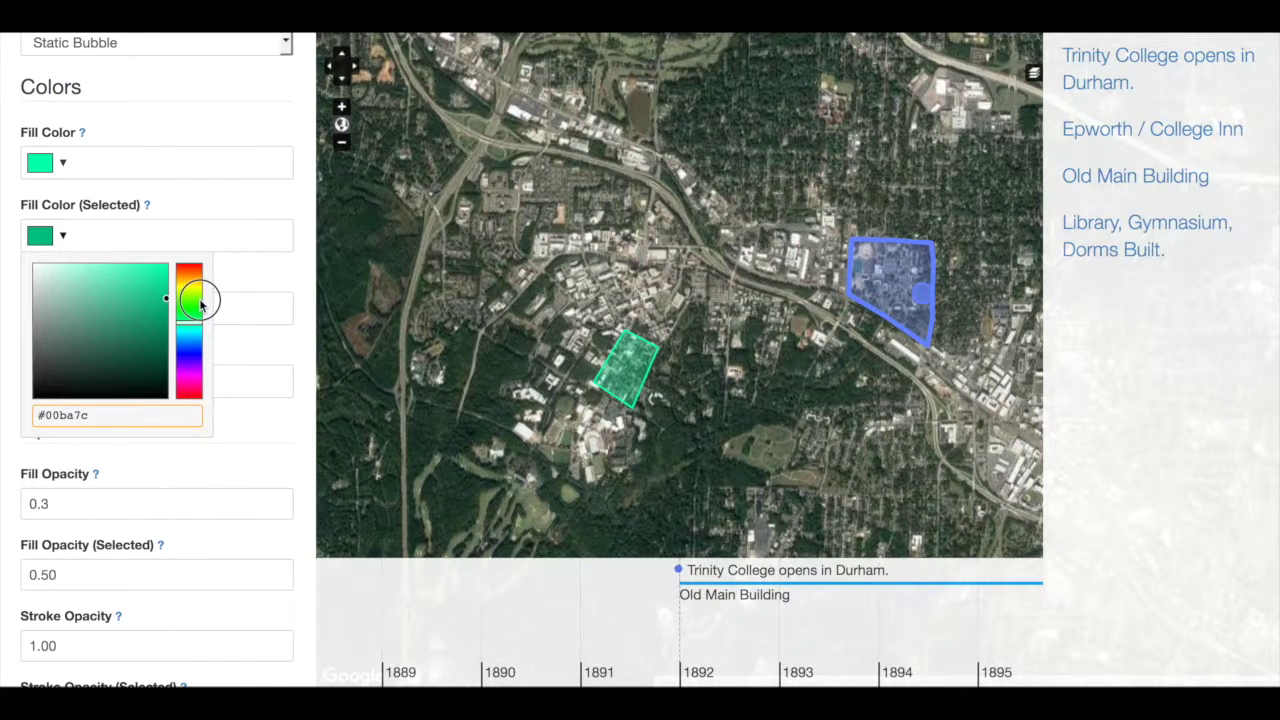
{"action": "left_click", "coordinate": [217, 197]}
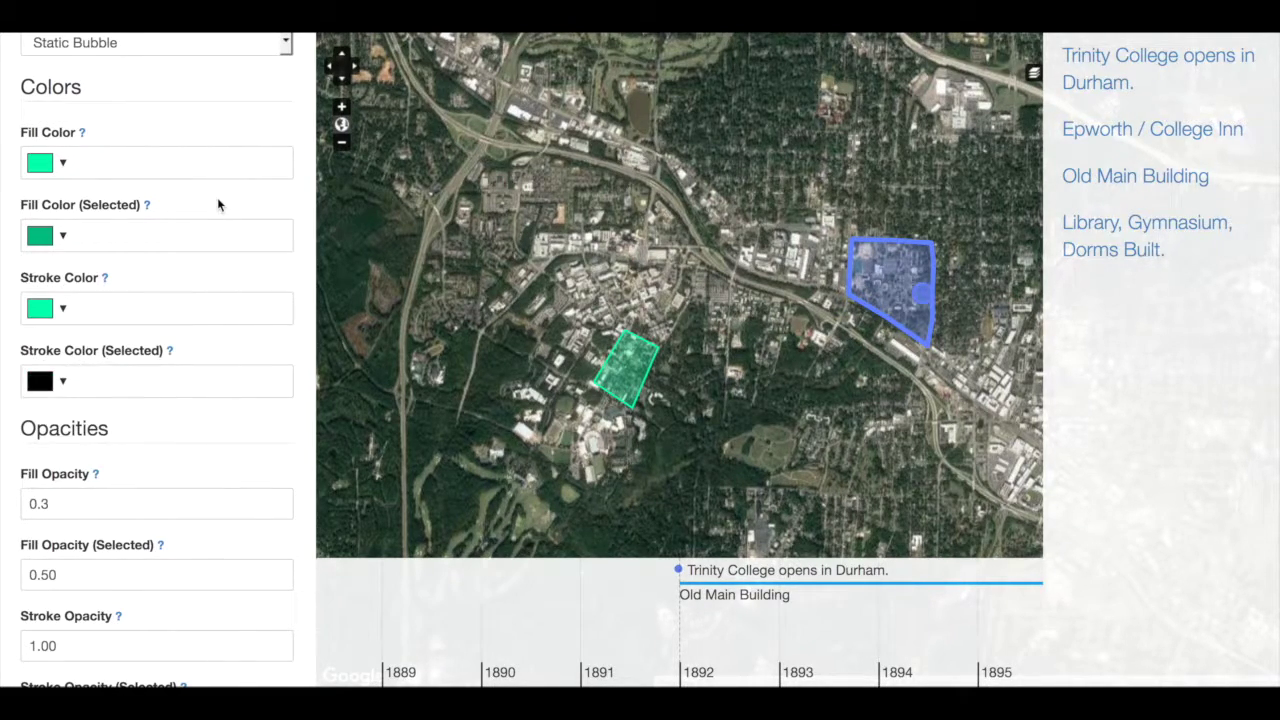
Copy the selected fill color code #00ba7c and apply it as the selected stroke color
{"action": "left_click", "coordinate": [72, 245]}
{"action": "left_click_drag", "start_coordinate": [98, 414], "coordinate": [5, 381]}
{"action": "key", "text": "ctrl+c"}
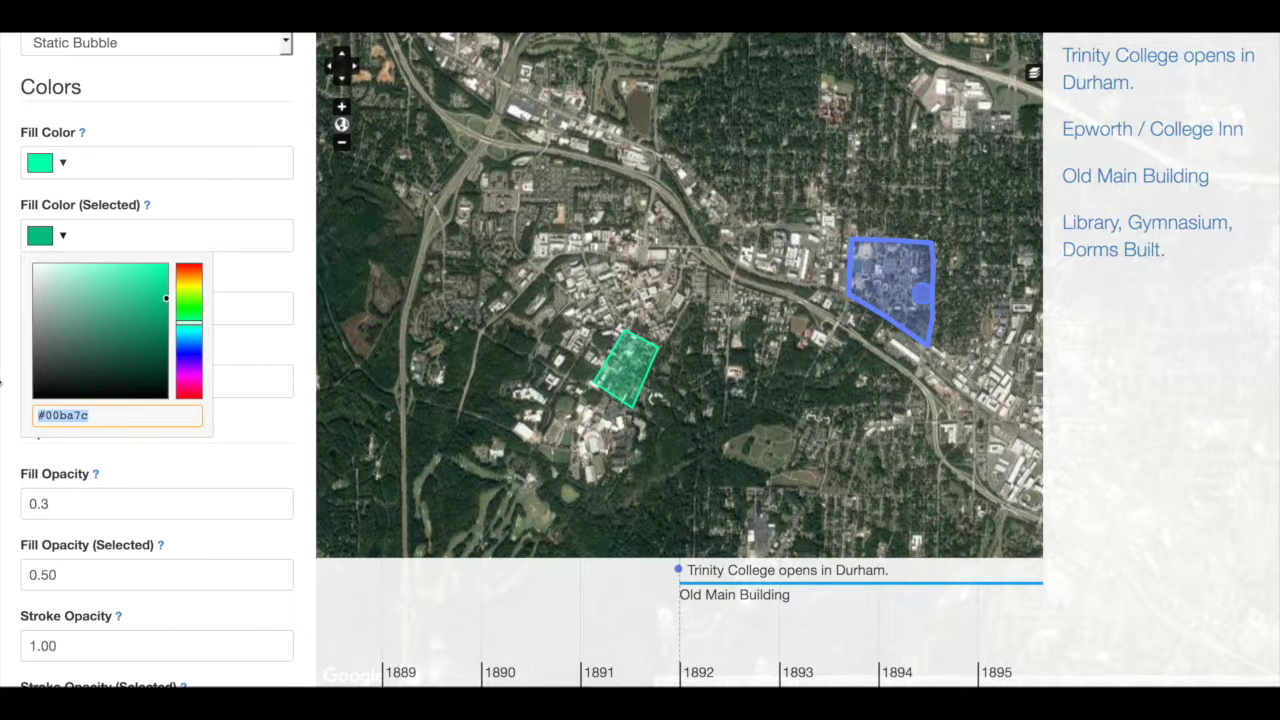
{"action": "left_click", "coordinate": [211, 197]}
{"action": "left_click", "coordinate": [66, 392]}
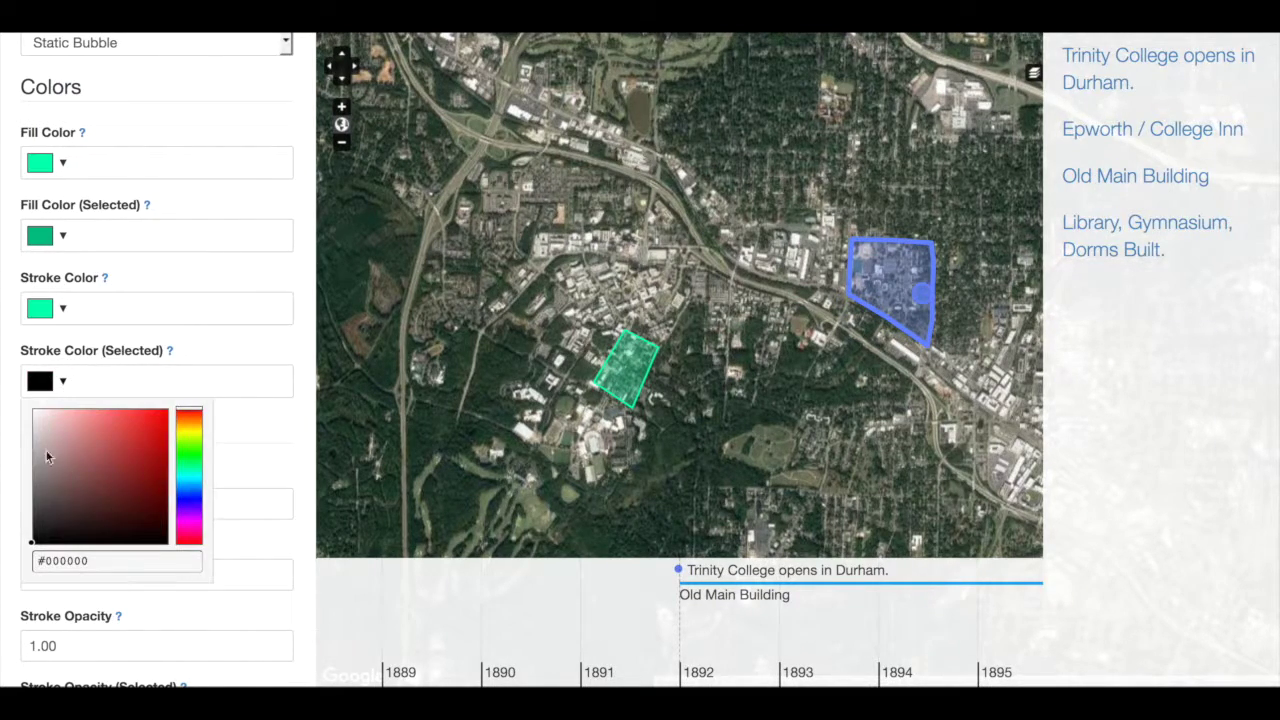
{"action": "left_click_drag", "start_coordinate": [106, 560], "coordinate": [5, 548]}
{"action": "key", "text": "ctrl+v"}
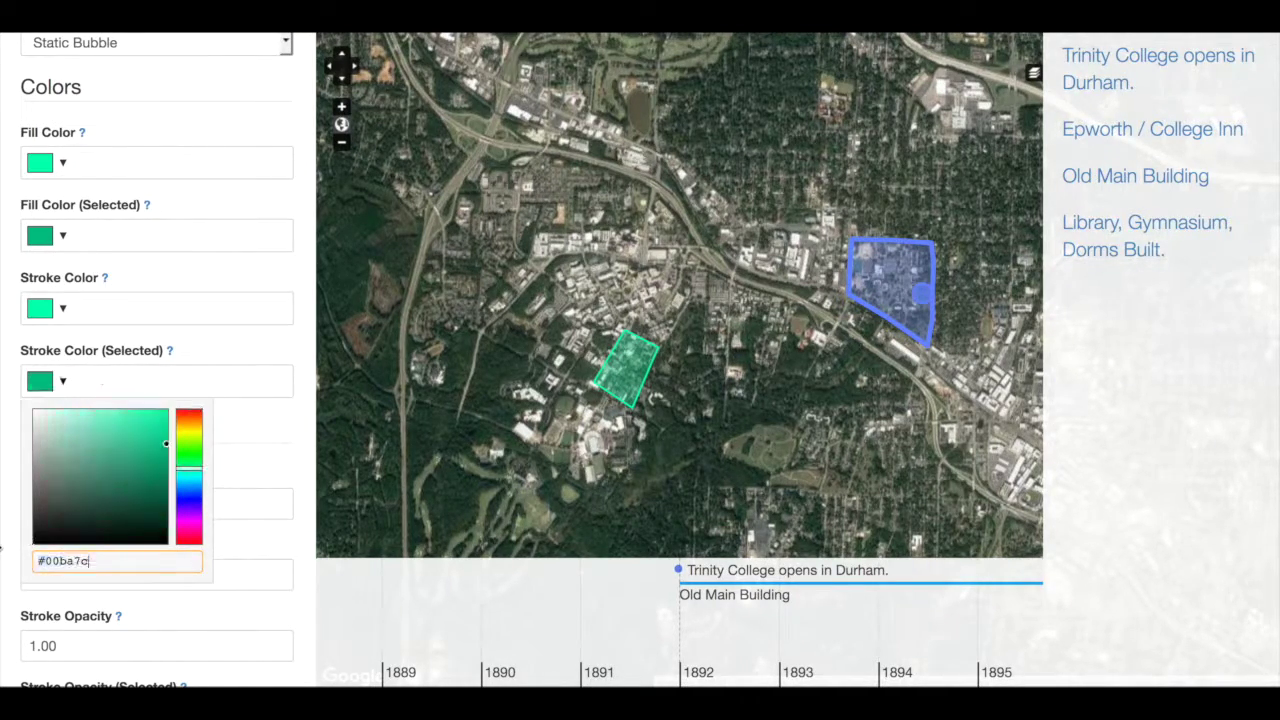
Set the West Campus polygon's stroke width to 5 and save the record
{"action": "left_click", "coordinate": [176, 284]}
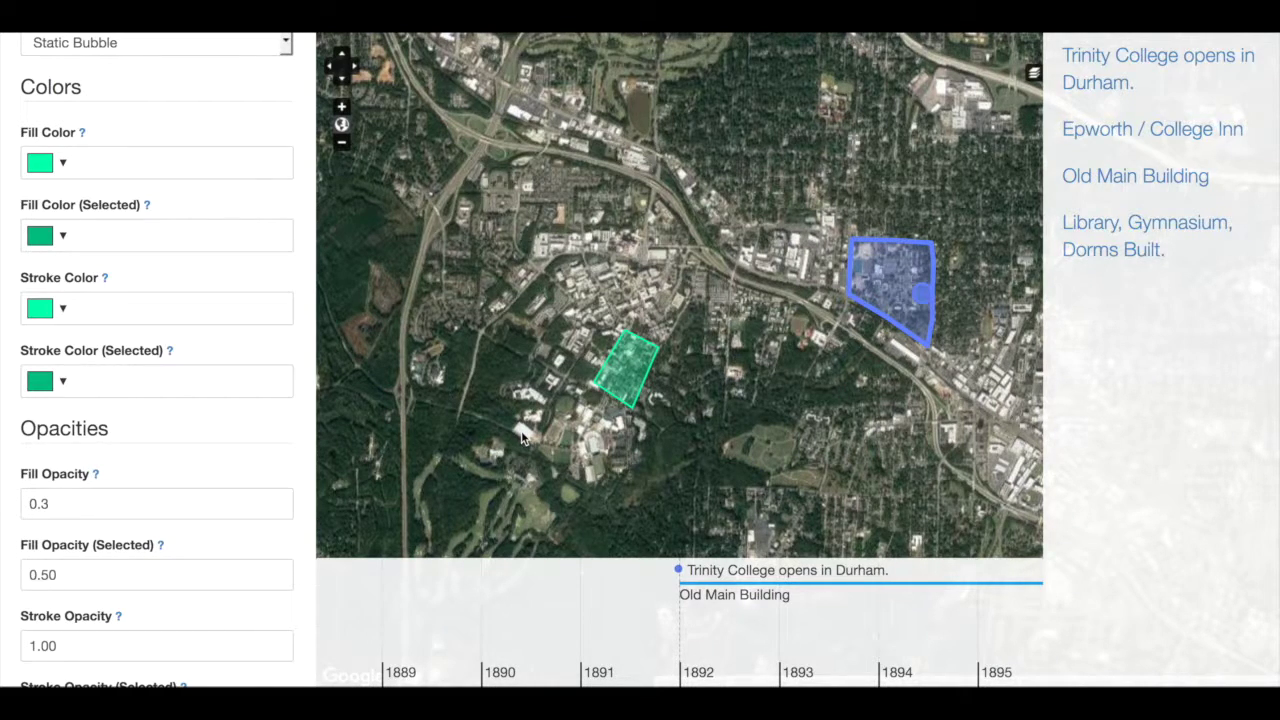
{"action": "scroll", "coordinate": [203, 499], "scroll_direction": "down", "scroll_amount": 5}
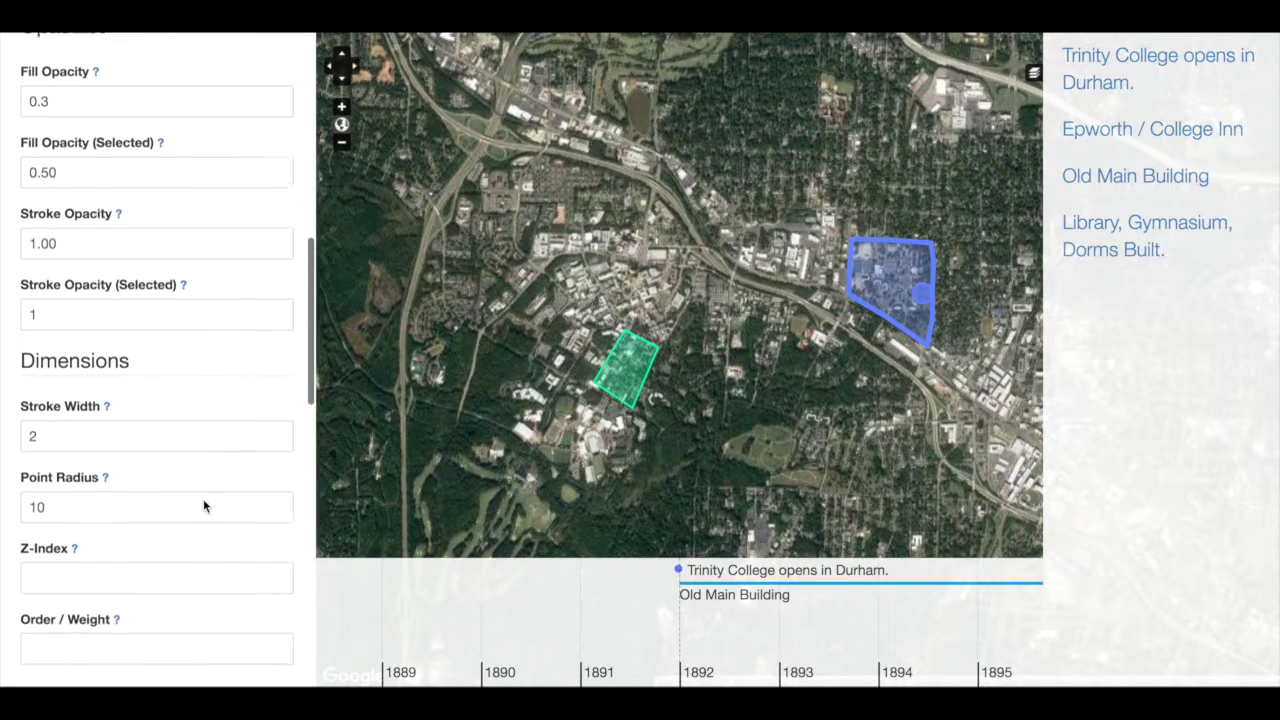
{"action": "left_click_drag", "start_coordinate": [84, 411], "coordinate": [2, 412]}
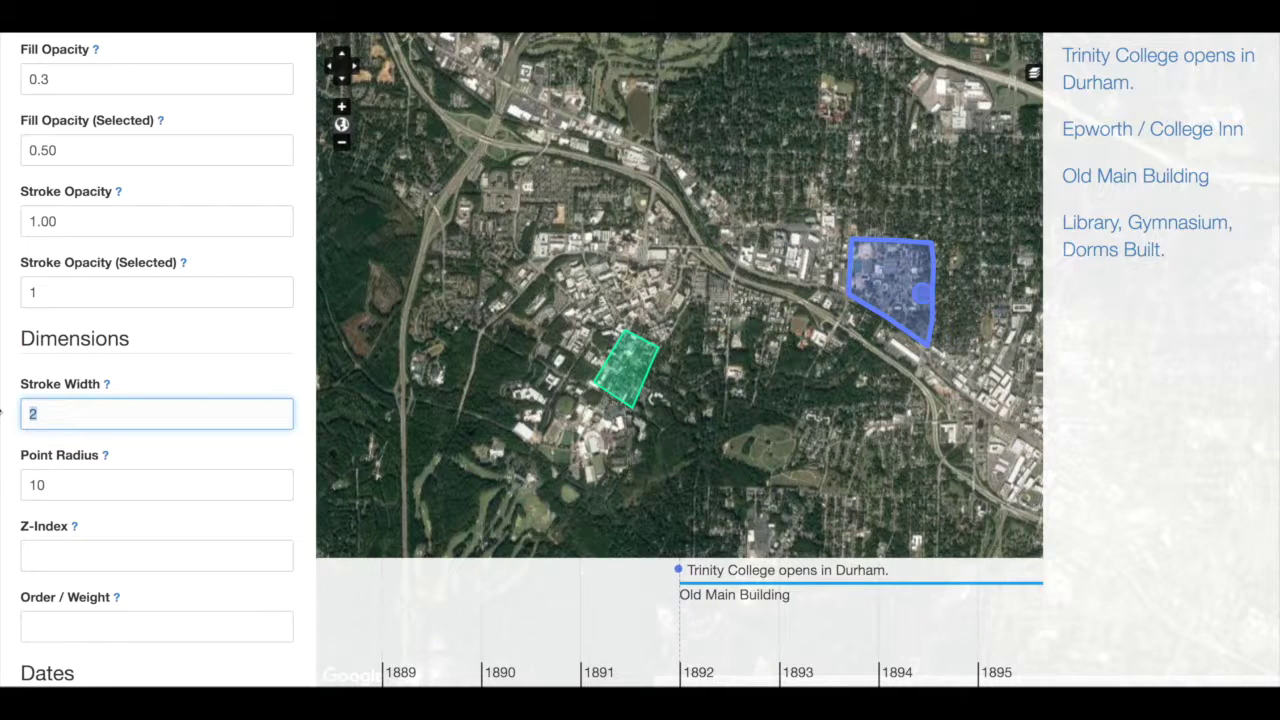
{"action": "type", "text": "5"}
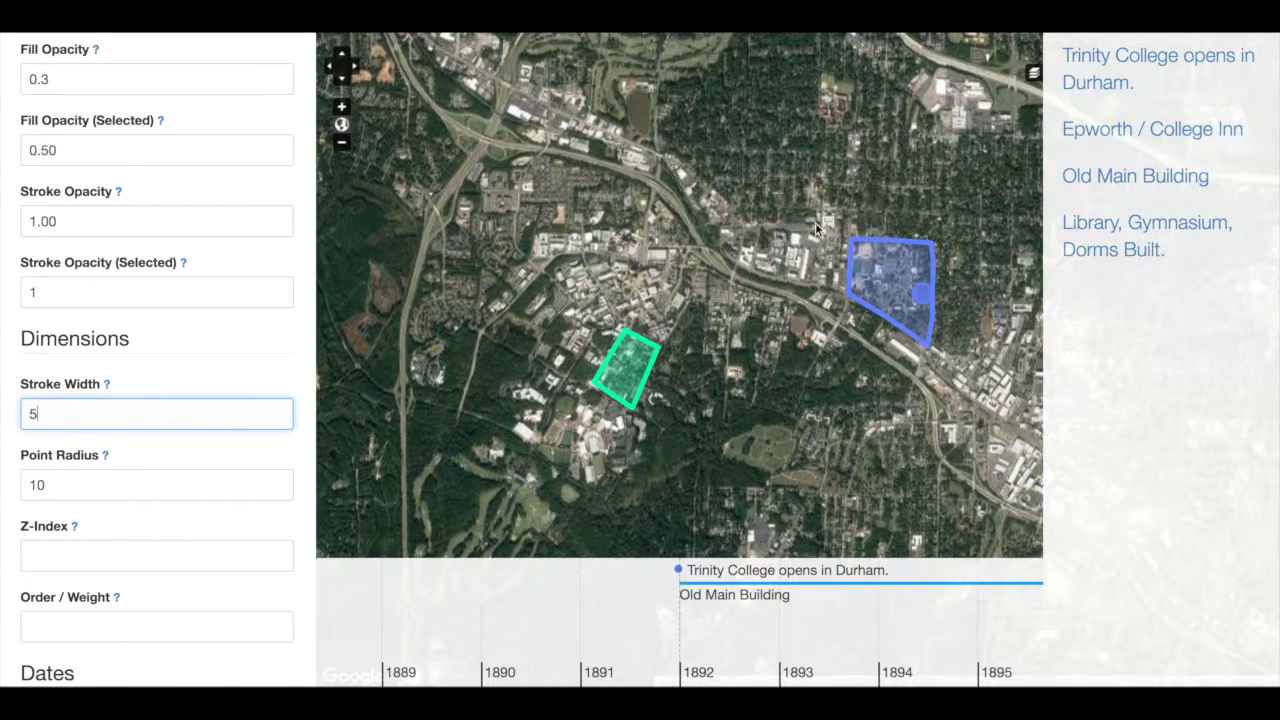
{"action": "scroll", "coordinate": [189, 371], "scroll_direction": "down", "scroll_amount": 12}
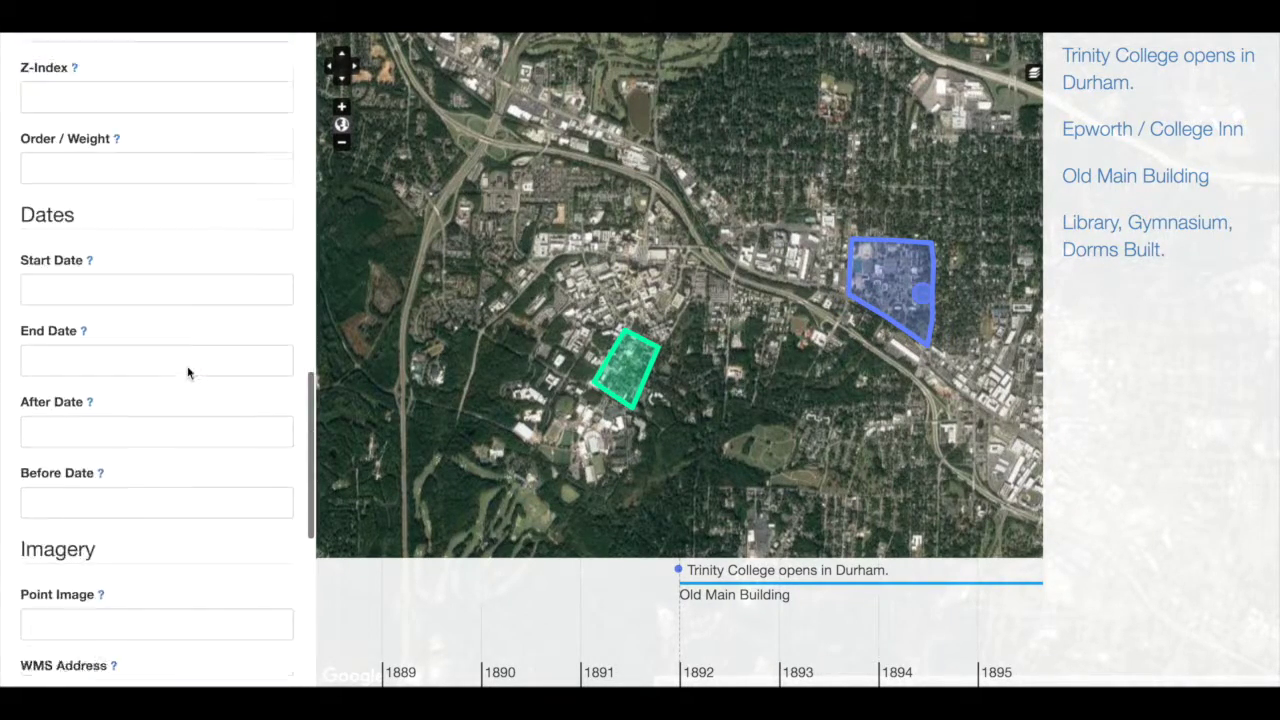
{"action": "scroll", "coordinate": [189, 371], "scroll_direction": "down", "scroll_amount": 2}
{"action": "left_click", "coordinate": [62, 665]}
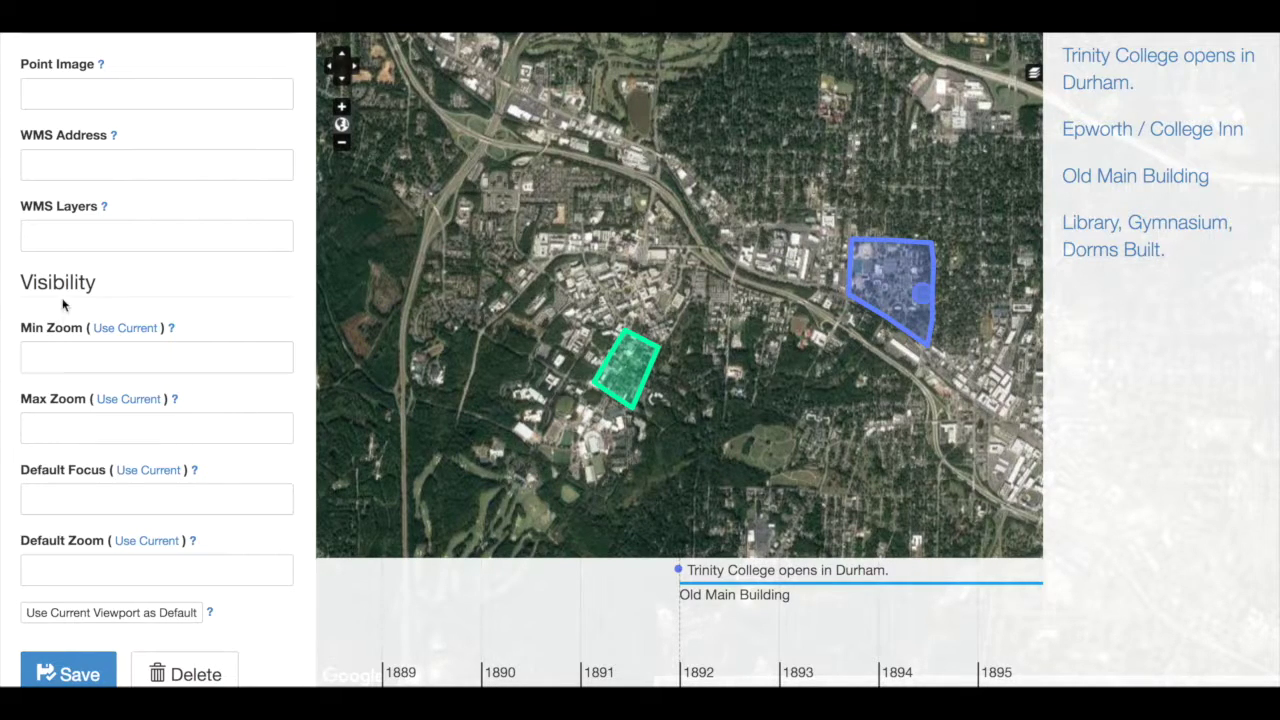
Frame the West Campus polygon at zoom 16, use the current viewport as the record's default, and save it
{"action": "scroll", "coordinate": [117, 255], "scroll_direction": "up", "scroll_amount": 1}
{"action": "scroll", "coordinate": [117, 255], "scroll_direction": "down", "scroll_amount": 1}
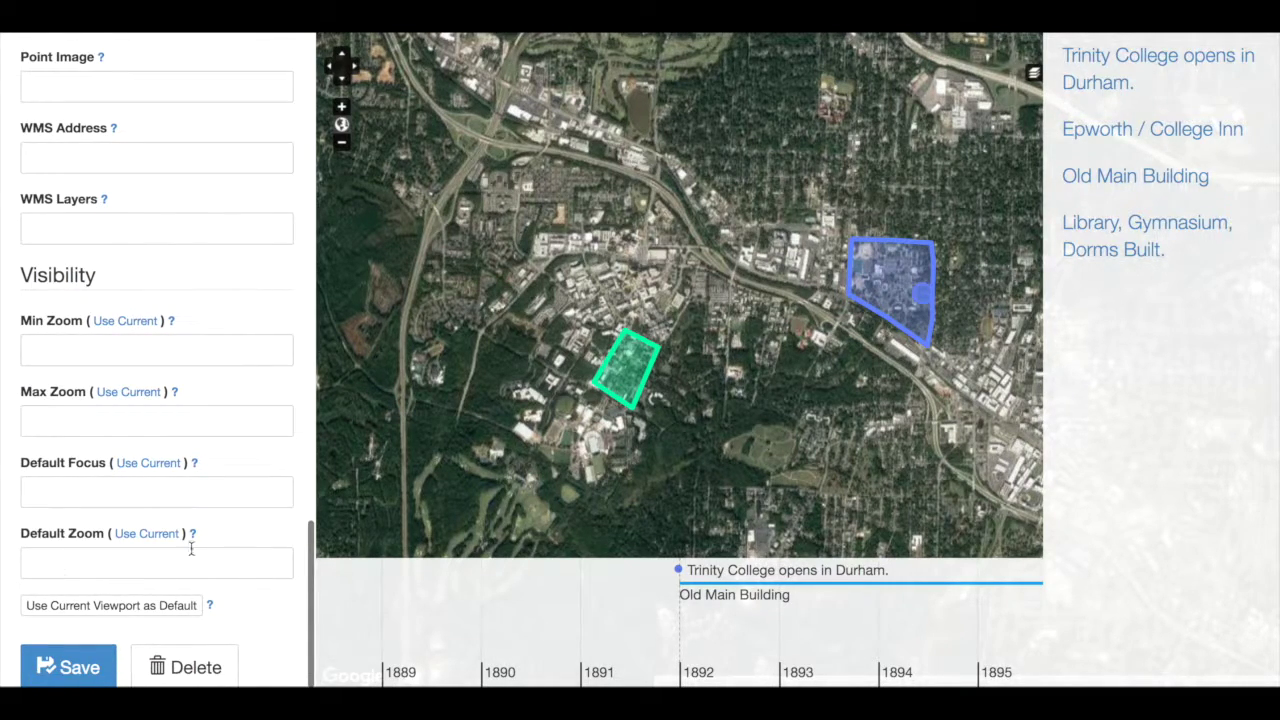
{"action": "left_click", "coordinate": [341, 107]}
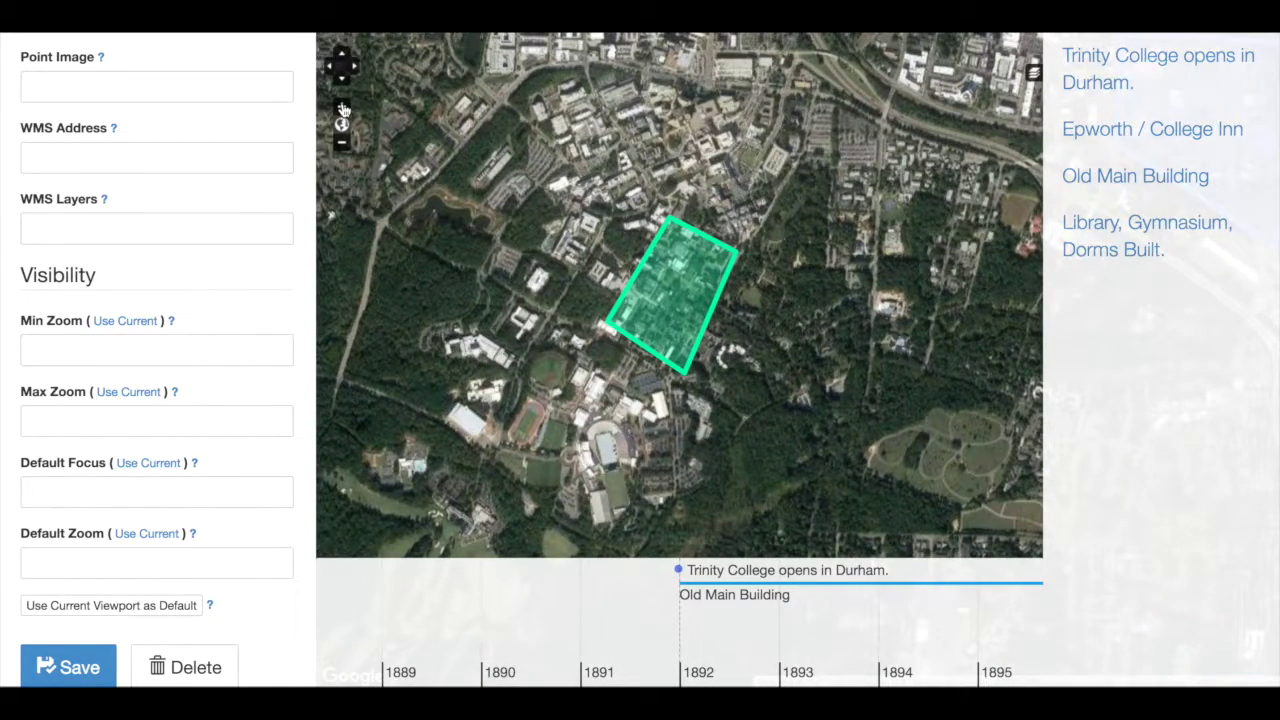
{"action": "left_click", "coordinate": [342, 108]}
{"action": "left_click_drag", "start_coordinate": [422, 108], "coordinate": [680, 237]}
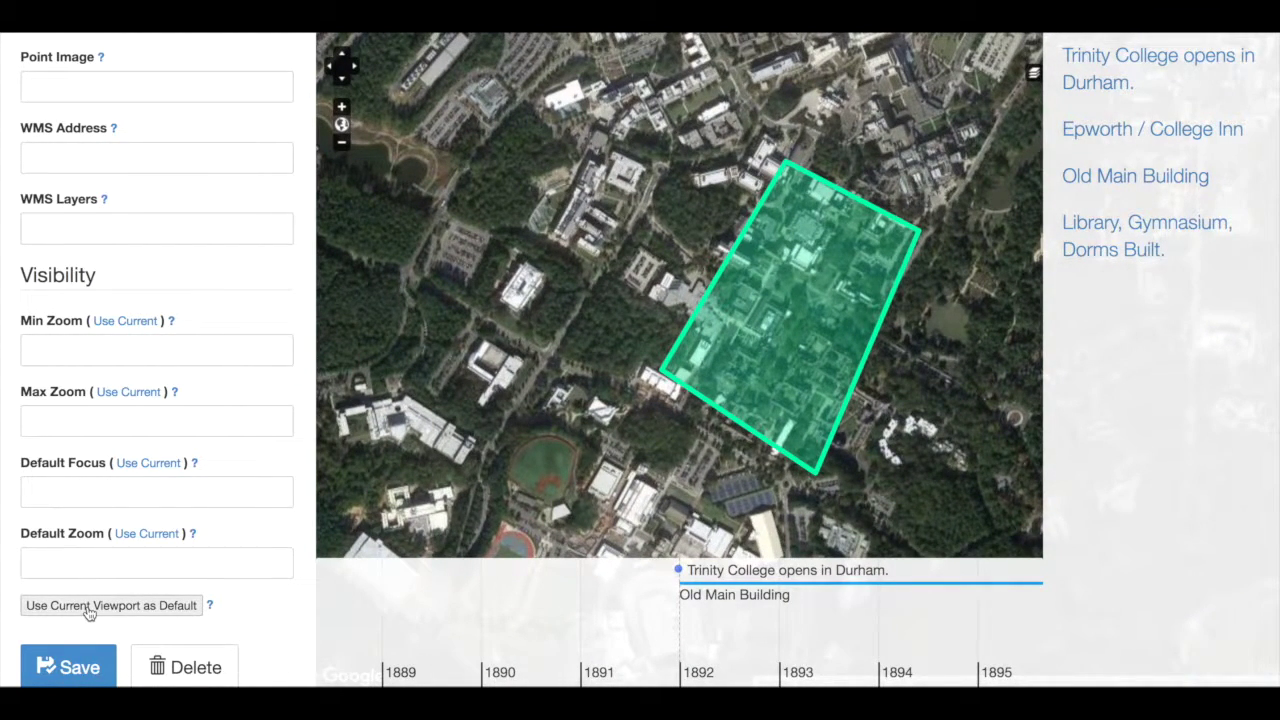
{"action": "left_click", "coordinate": [88, 608]}
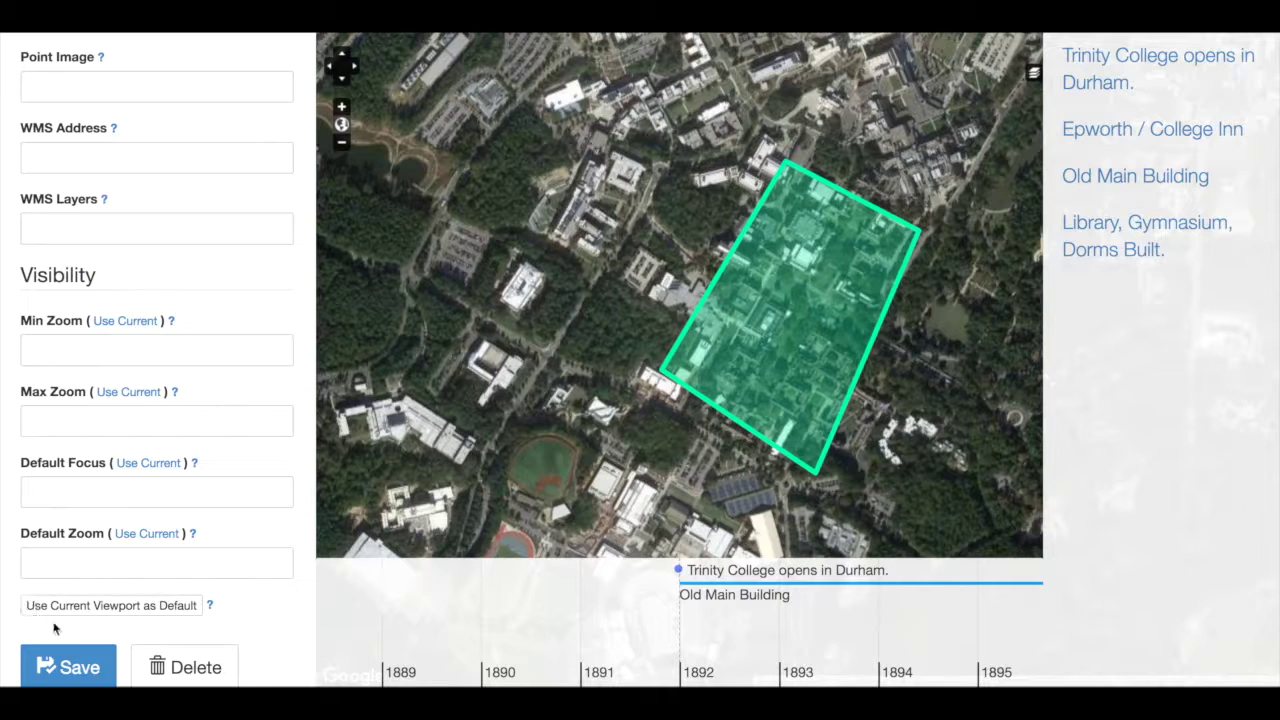
{"action": "left_click", "coordinate": [88, 608]}
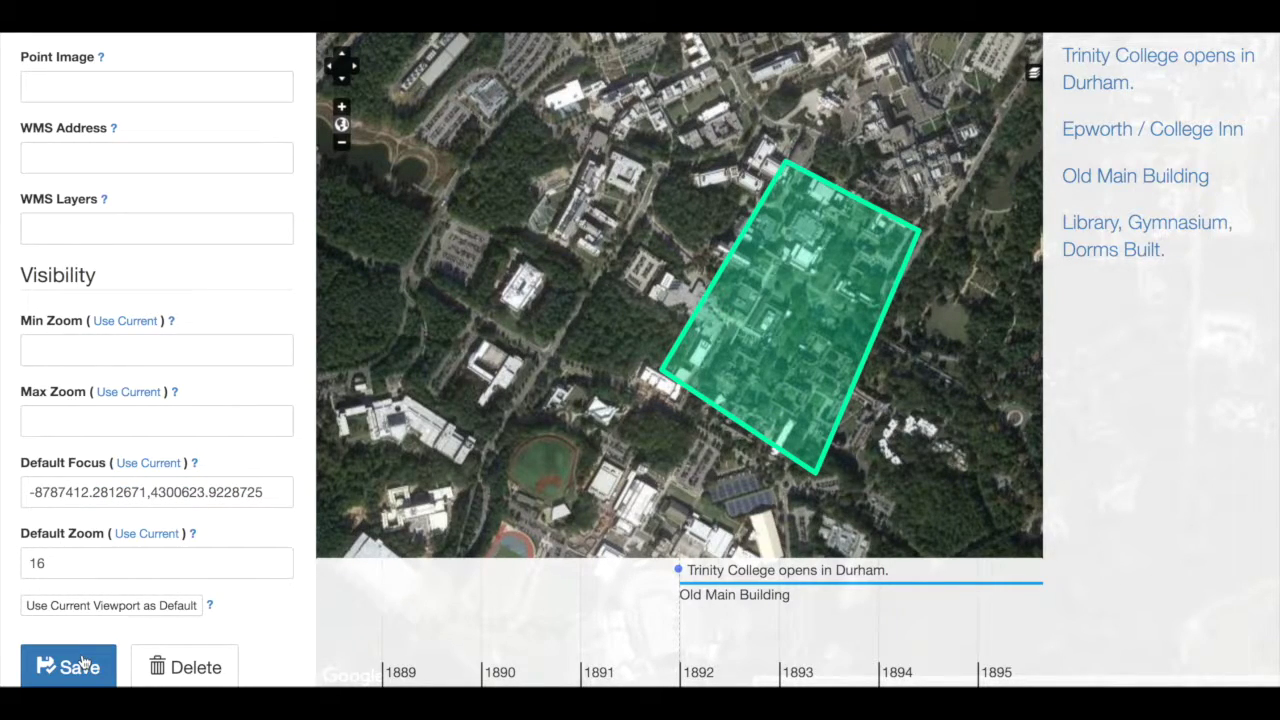
Assign the Waypoints widget to the West Campus record, then save and close the record
{"action": "scroll", "coordinate": [126, 443], "scroll_direction": "up", "scroll_amount": 10}
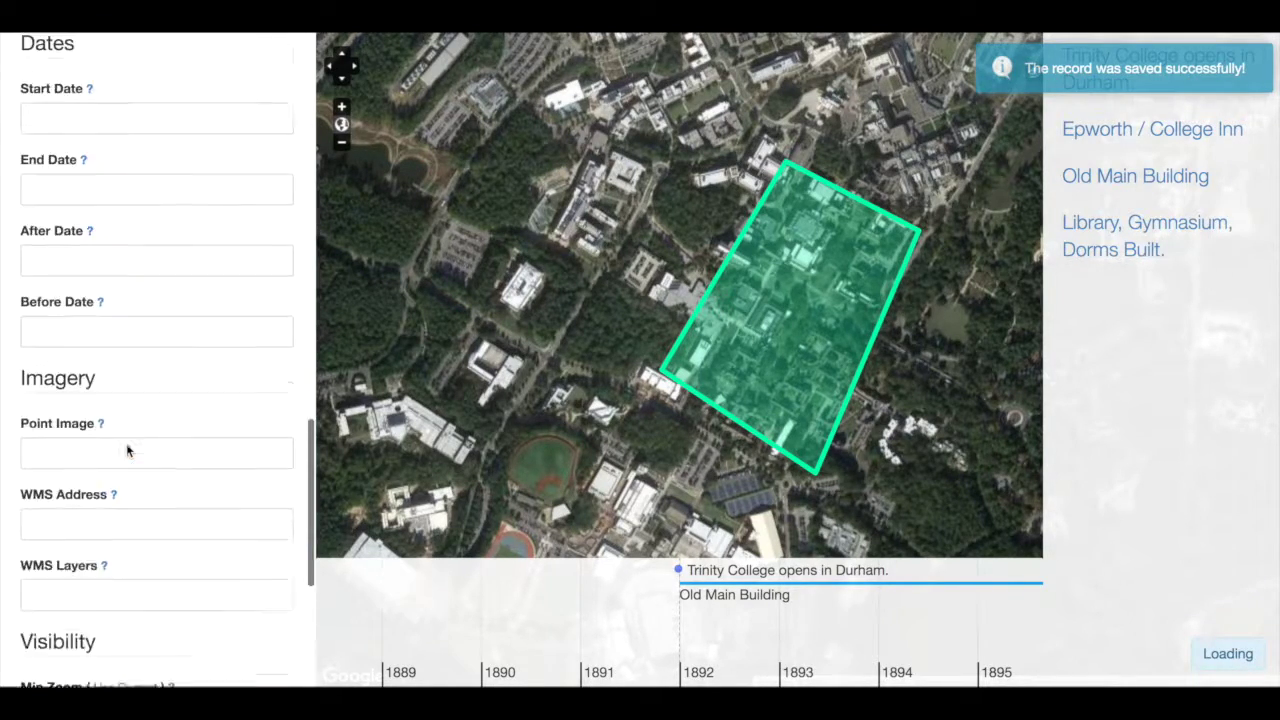
{"action": "left_click", "coordinate": [66, 302]}
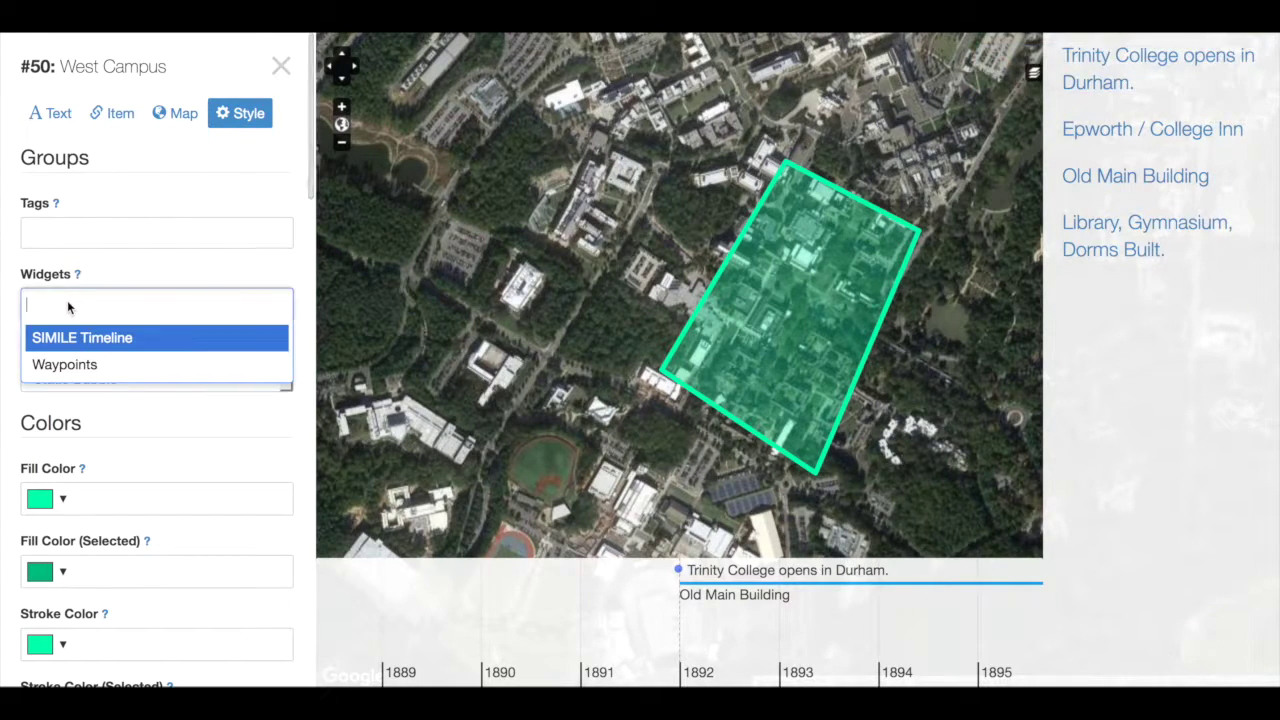
{"action": "left_click", "coordinate": [67, 367]}
{"action": "scroll", "coordinate": [123, 471], "scroll_direction": "down", "scroll_amount": 10}
{"action": "left_click", "coordinate": [78, 663]}
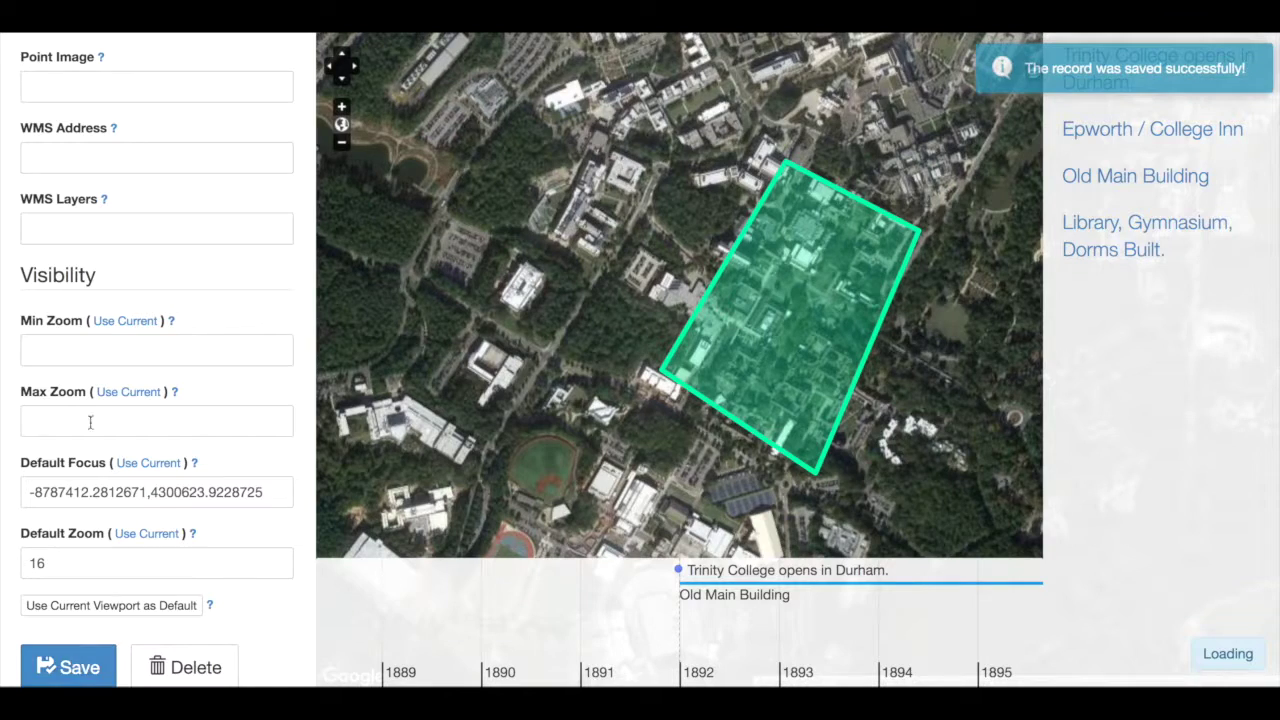
{"action": "scroll", "coordinate": [100, 400], "scroll_direction": "up", "scroll_amount": 10}
{"action": "scroll", "coordinate": [230, 160], "scroll_direction": "up", "scroll_amount": 5}
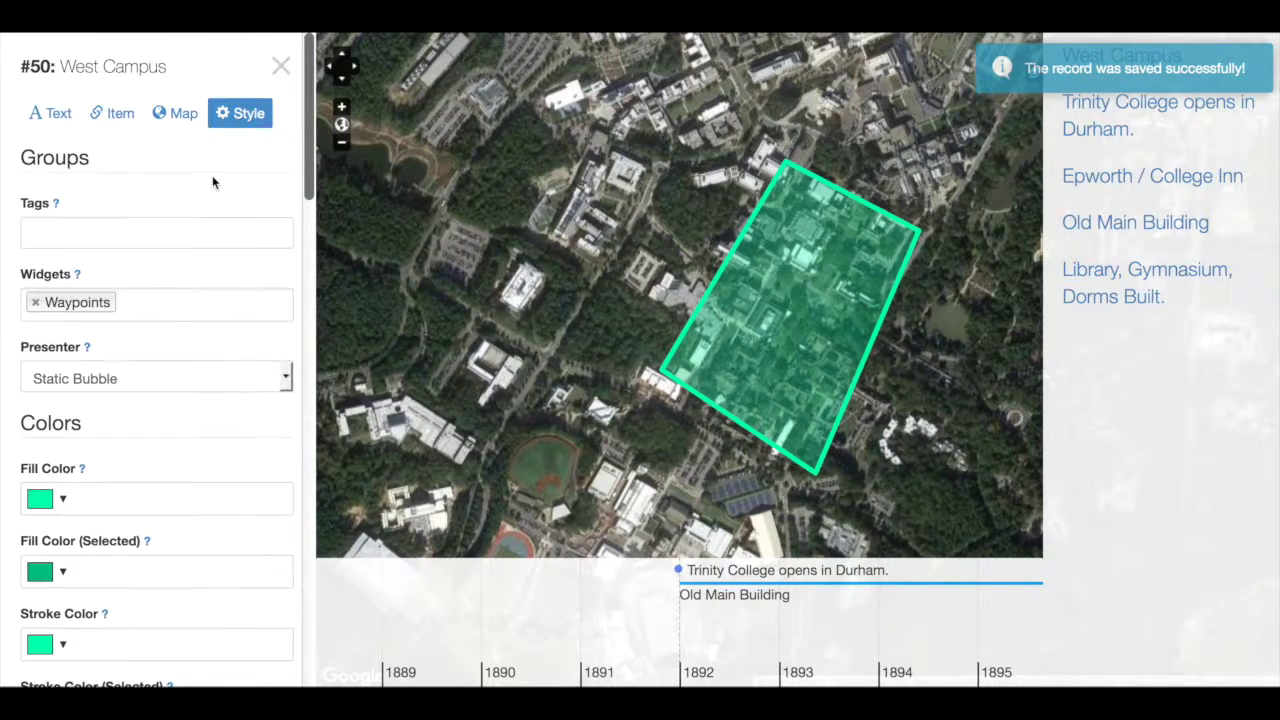
{"action": "left_click", "coordinate": [280, 64]}
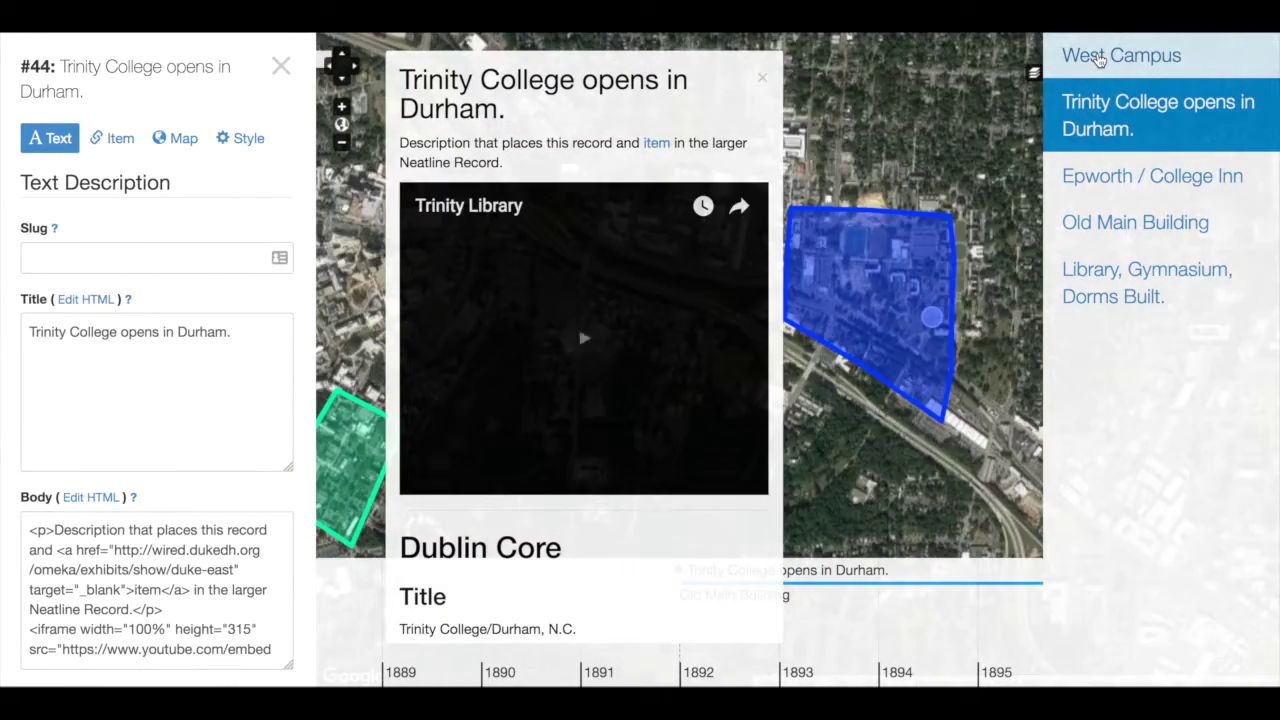
Check the map focus of the West Campus and Trinity College waypoints by switching between them
{"action": "left_click", "coordinate": [1099, 60]}
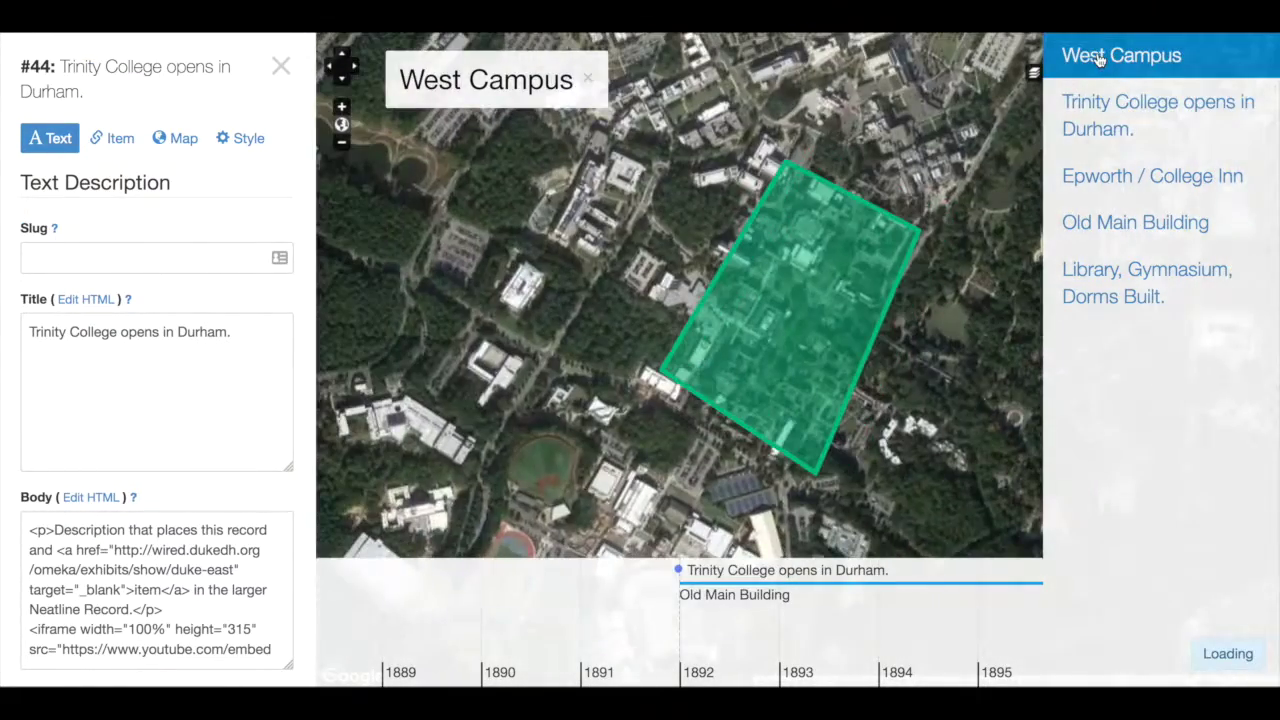
{"action": "left_click", "coordinate": [1102, 120]}
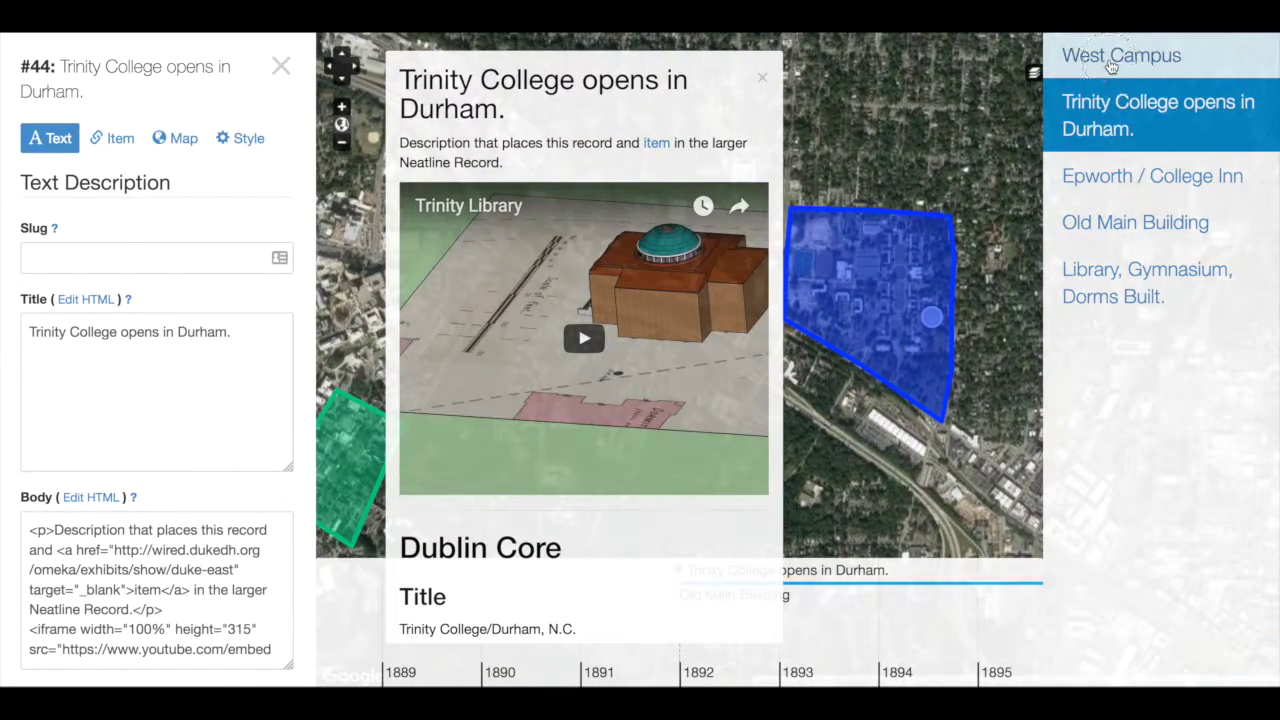
{"action": "left_click", "coordinate": [1110, 62]}
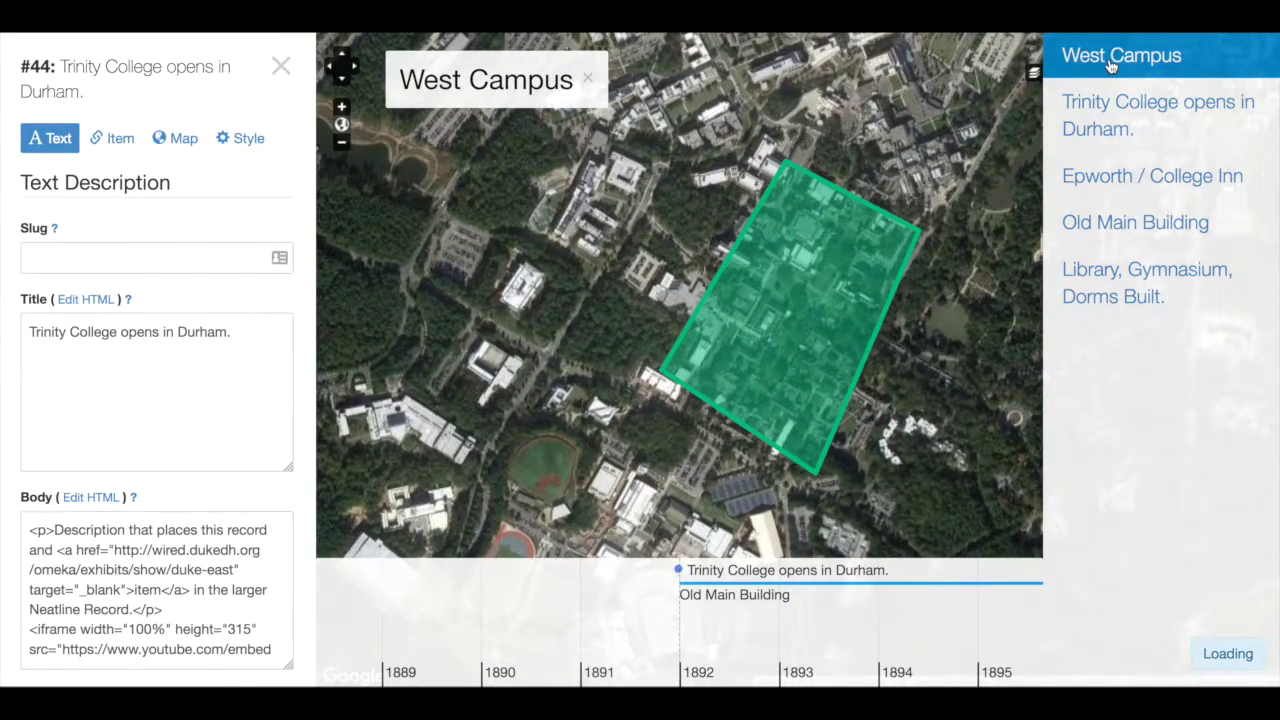
Examine where the West Campus and Trinity College polygons lie relative to the historic Sanborn map overlay
{"action": "left_click", "coordinate": [341, 143]}
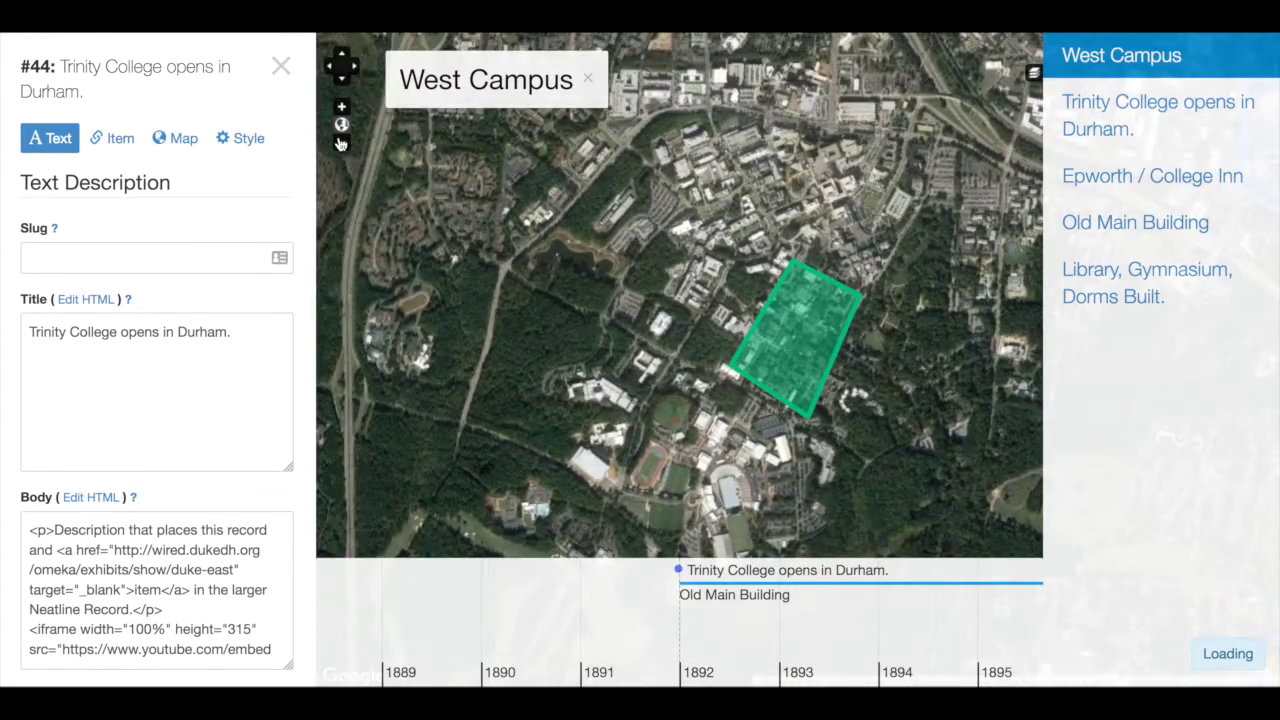
{"action": "left_click", "coordinate": [341, 143]}
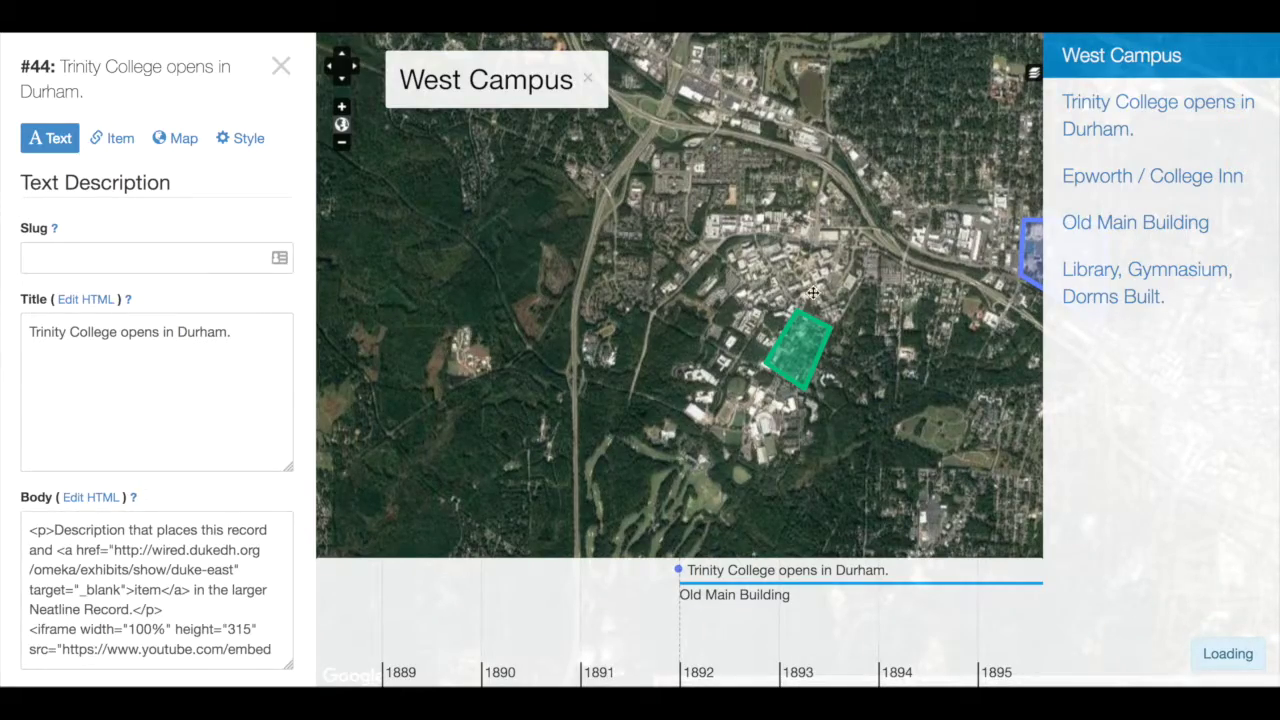
{"action": "left_click_drag", "start_coordinate": [890, 336], "coordinate": [820, 324]}
{"action": "left_click", "coordinate": [820, 324]}
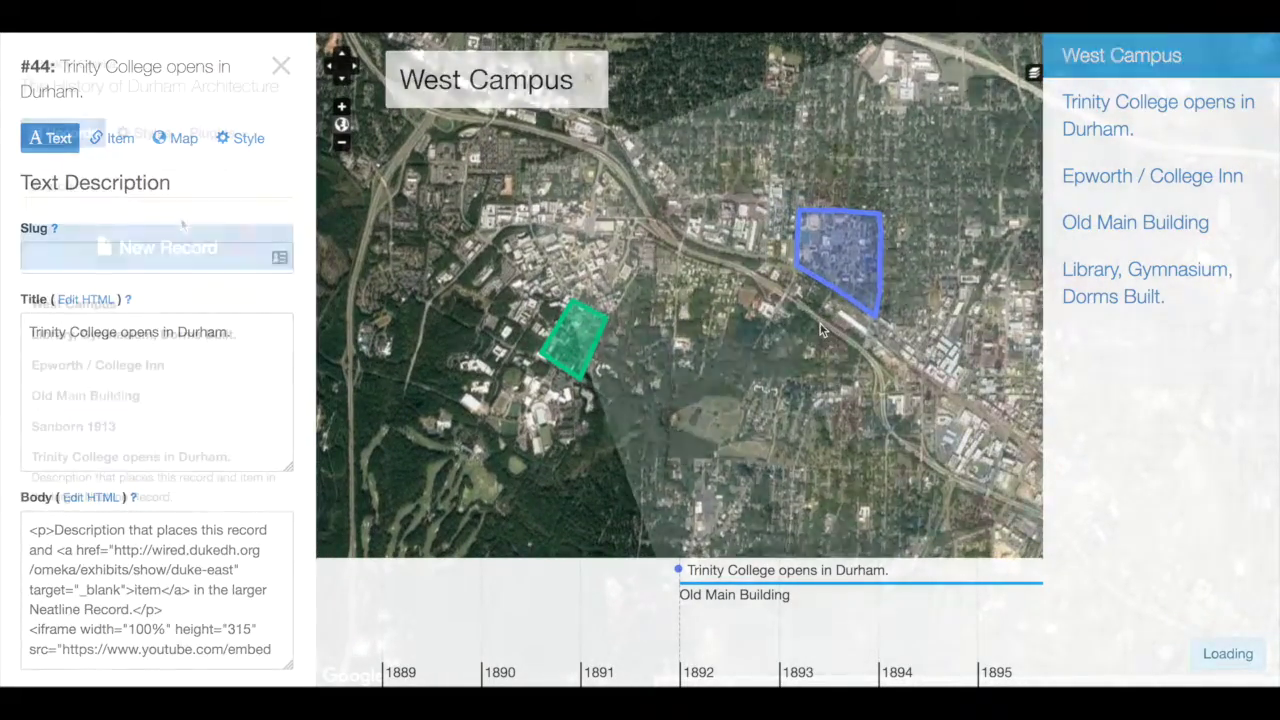
{"action": "left_click_drag", "start_coordinate": [770, 445], "coordinate": [613, 415]}
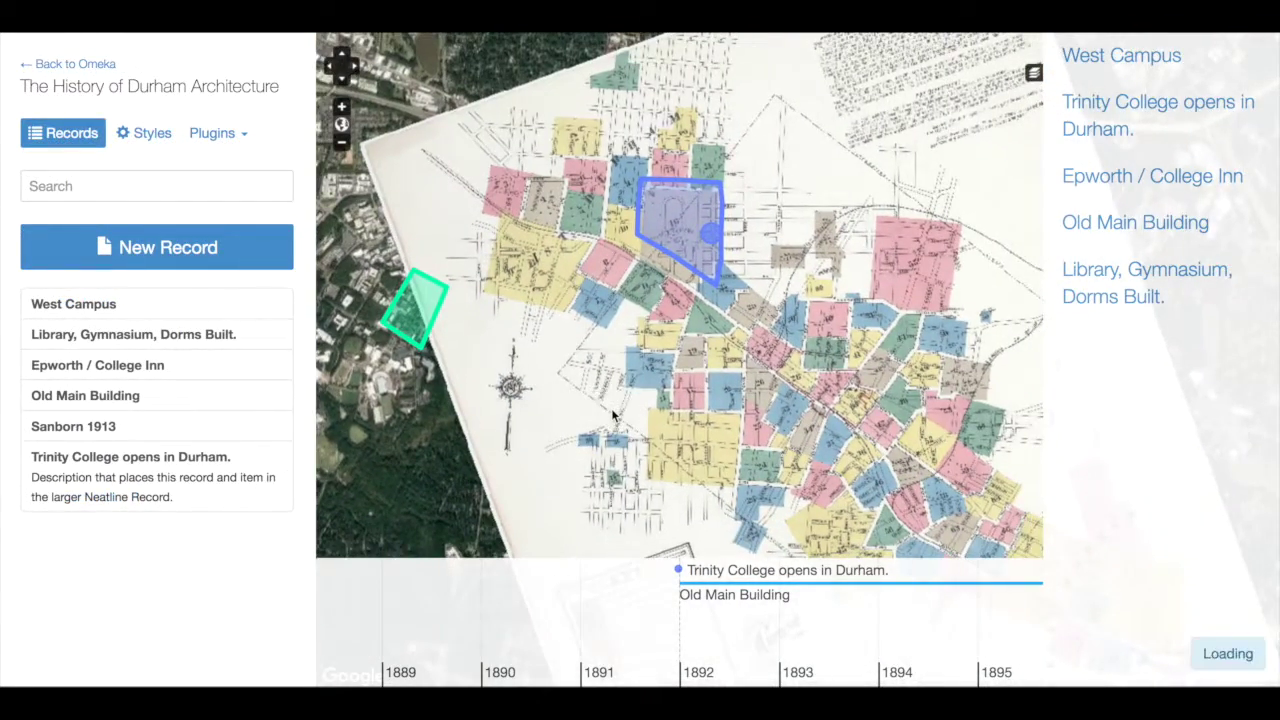
{"action": "left_click", "coordinate": [343, 144]}
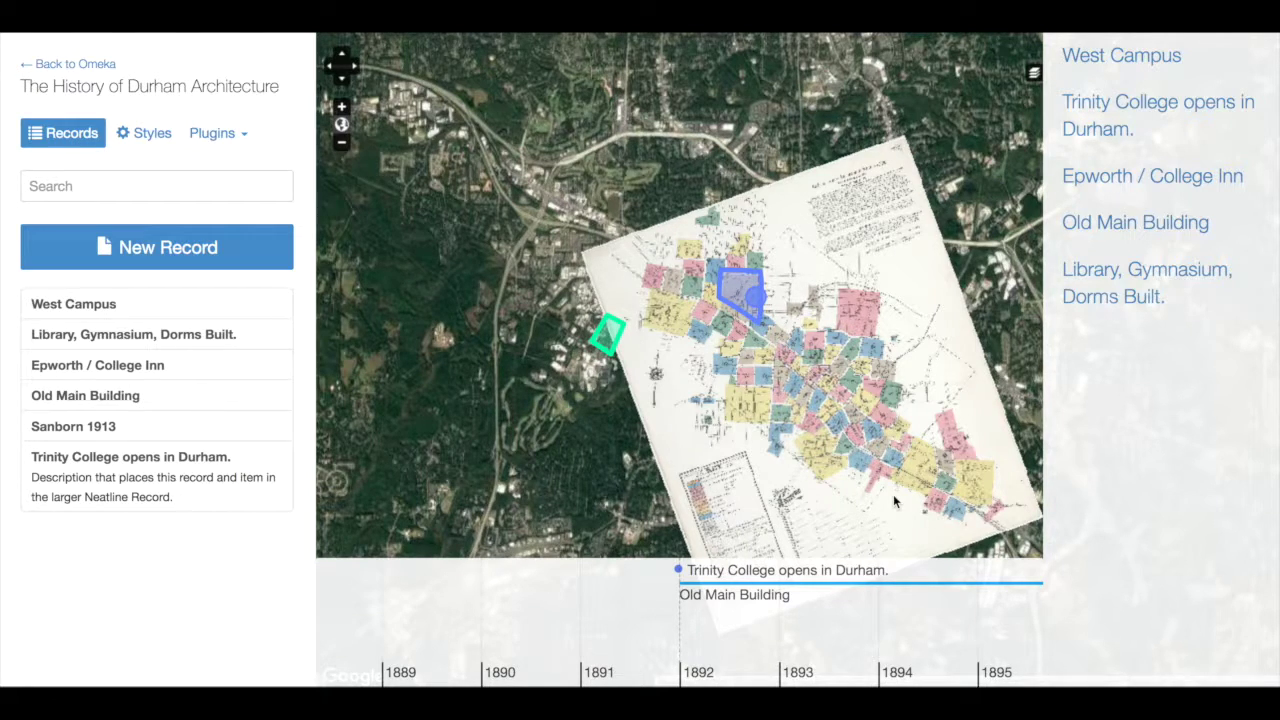
{"action": "left_click_drag", "start_coordinate": [893, 494], "coordinate": [809, 475]}
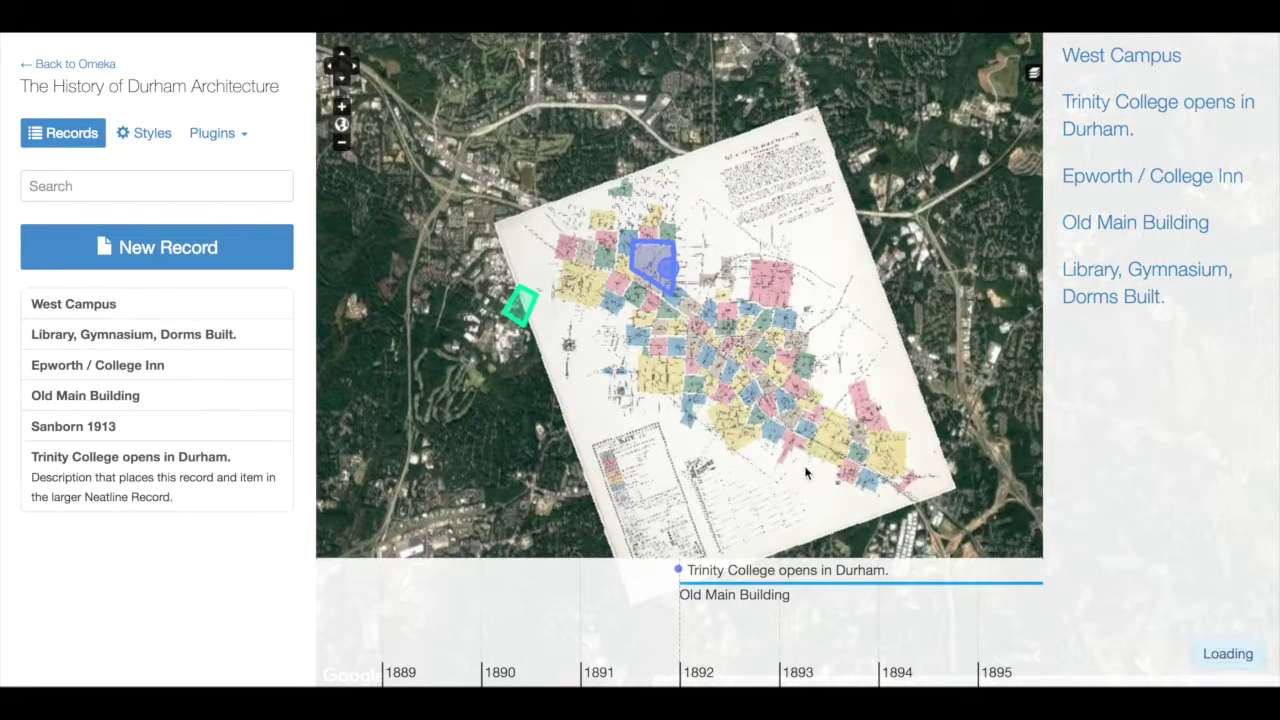
{"action": "left_click", "coordinate": [341, 105]}
{"action": "left_click_drag", "start_coordinate": [663, 217], "coordinate": [806, 325]}
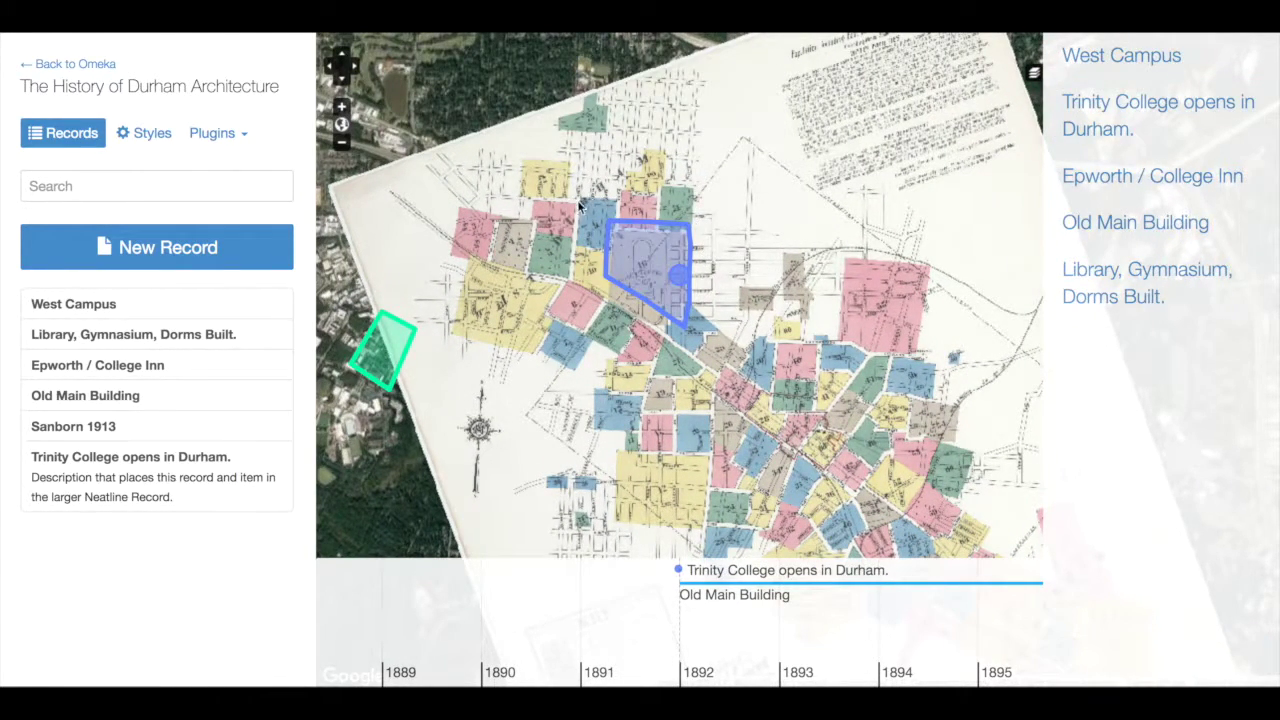
{"action": "left_click", "coordinate": [681, 323]}
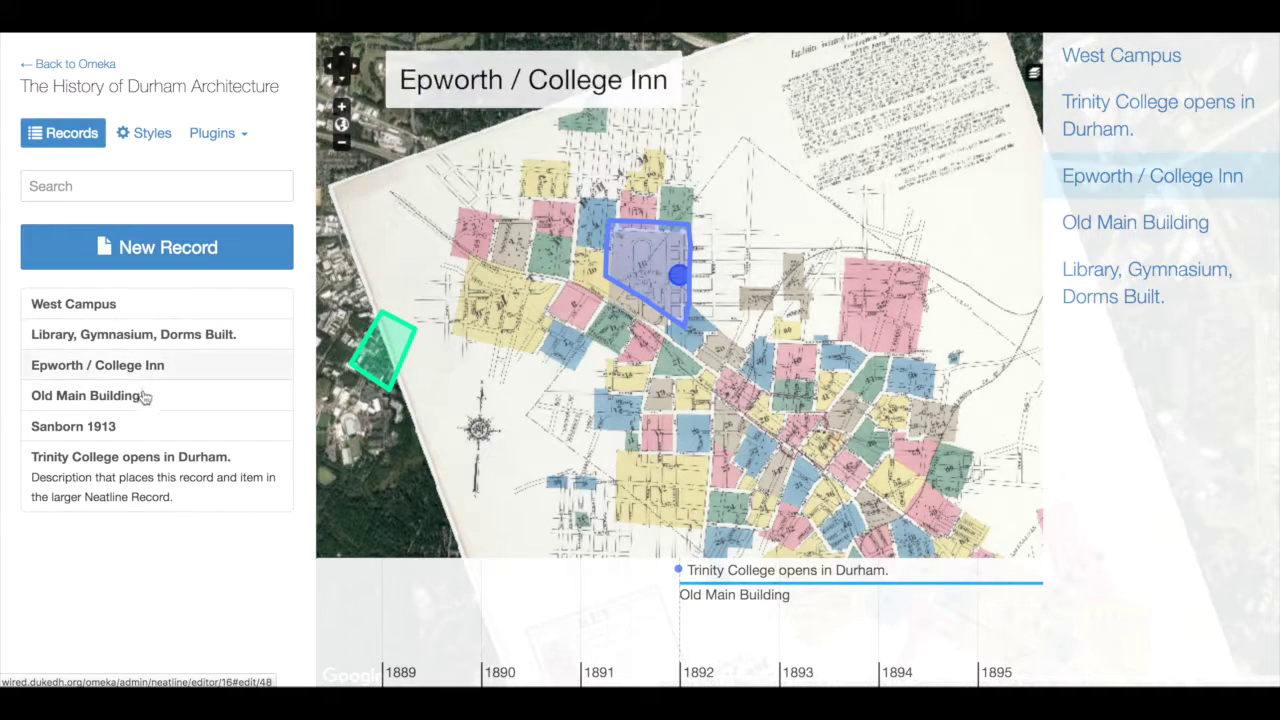
Set the fill color and selected fill color of the "Trinity College opens in Durham." record to black (#000000)
{"action": "left_click", "coordinate": [126, 452]}
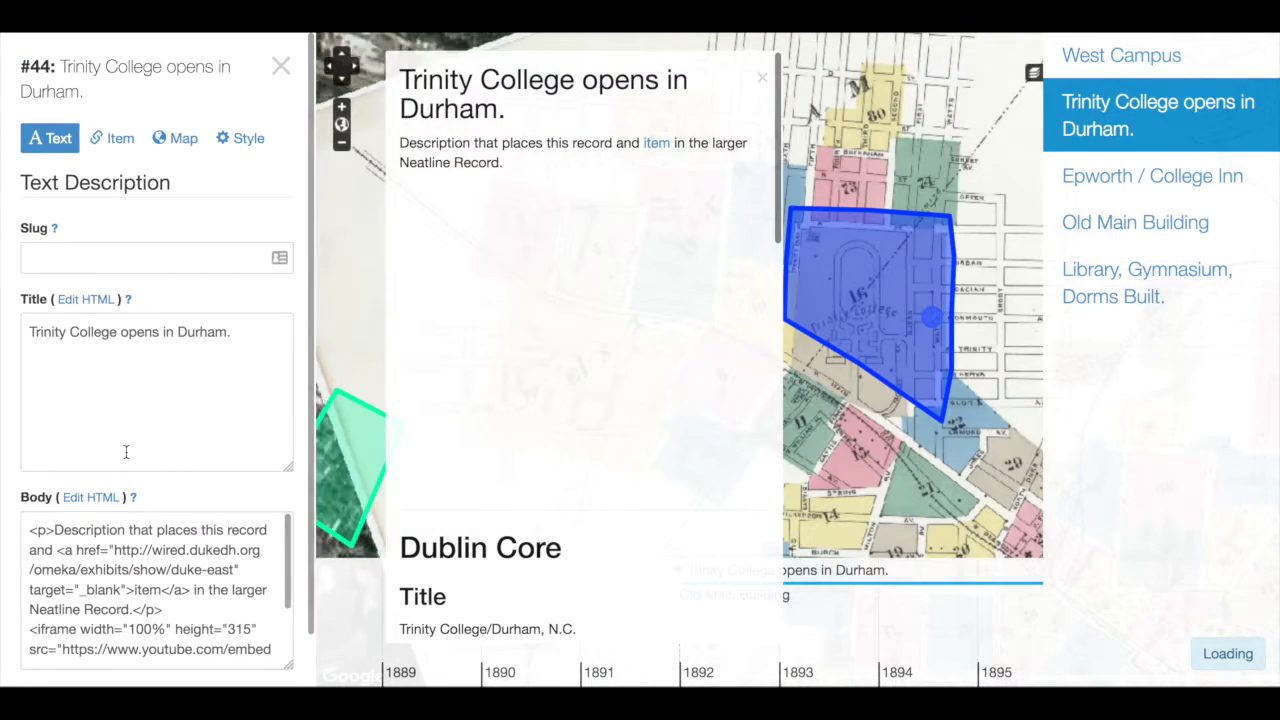
{"action": "left_click", "coordinate": [240, 138]}
{"action": "scroll", "coordinate": [128, 424], "scroll_direction": "down", "scroll_amount": 5}
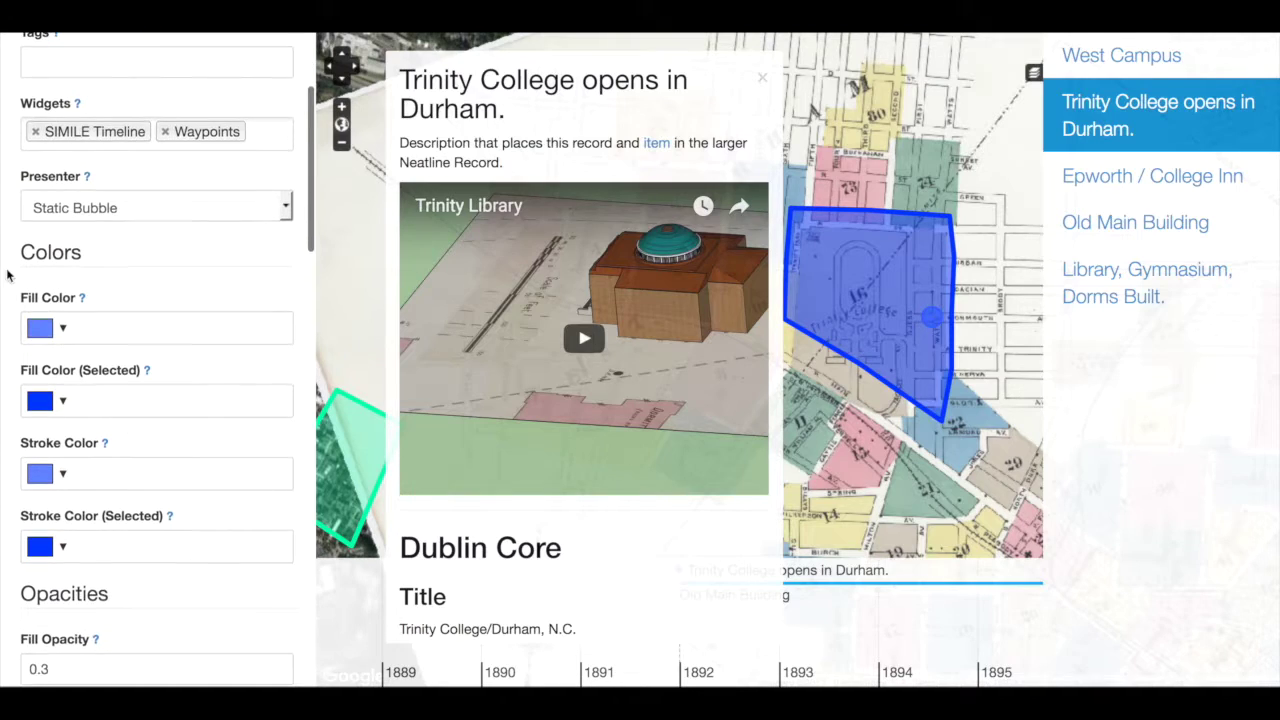
{"action": "left_click", "coordinate": [62, 330]}
{"action": "left_click_drag", "start_coordinate": [69, 355], "coordinate": [7, 500]}
{"action": "left_click", "coordinate": [62, 400]}
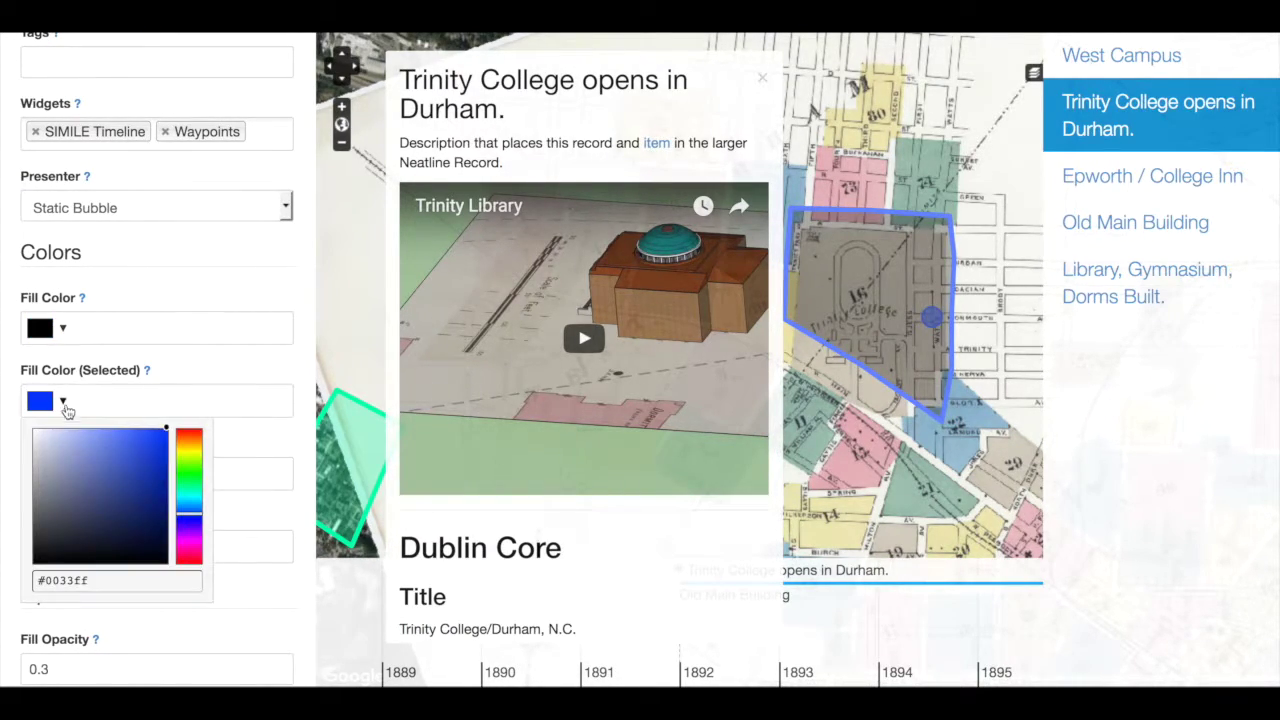
{"action": "left_click", "coordinate": [32, 551]}
{"action": "left_click", "coordinate": [2, 588]}
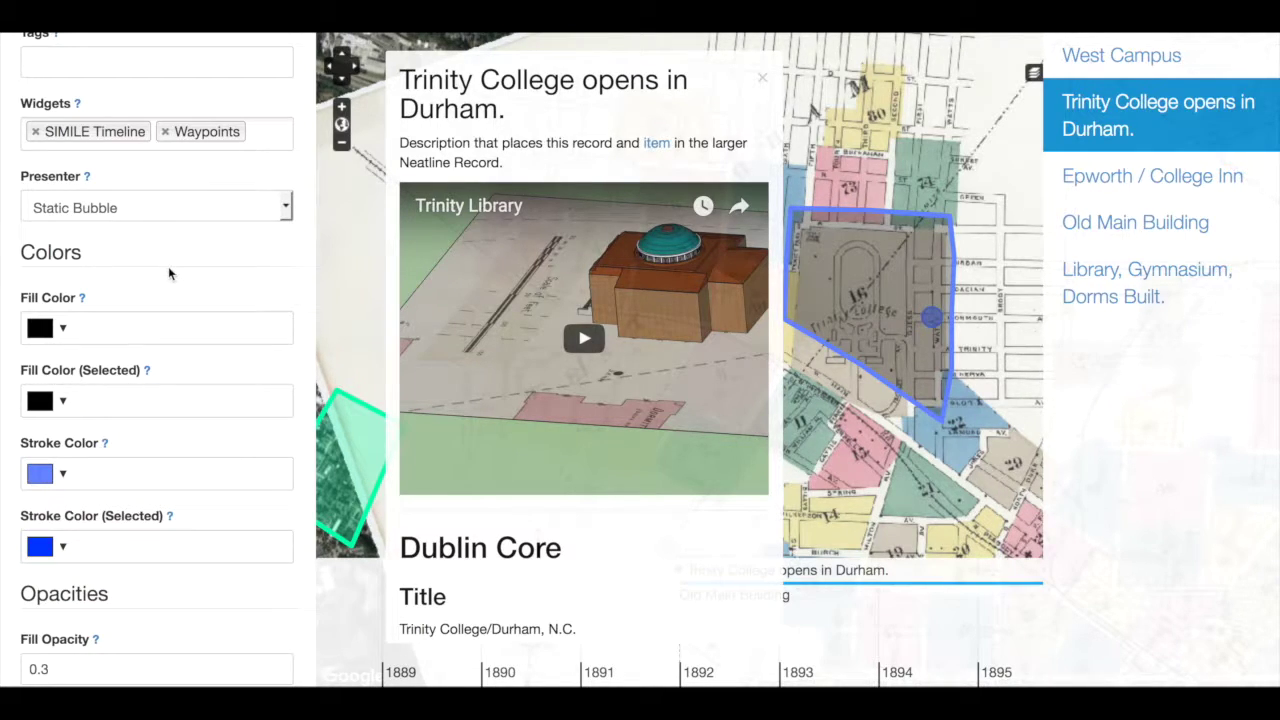
Set the Trinity College polygon's stroke color and selected stroke color to black
{"action": "left_click", "coordinate": [64, 476]}
{"action": "left_click_drag", "start_coordinate": [30, 630], "coordinate": [4, 678]}
{"action": "left_click", "coordinate": [175, 364]}
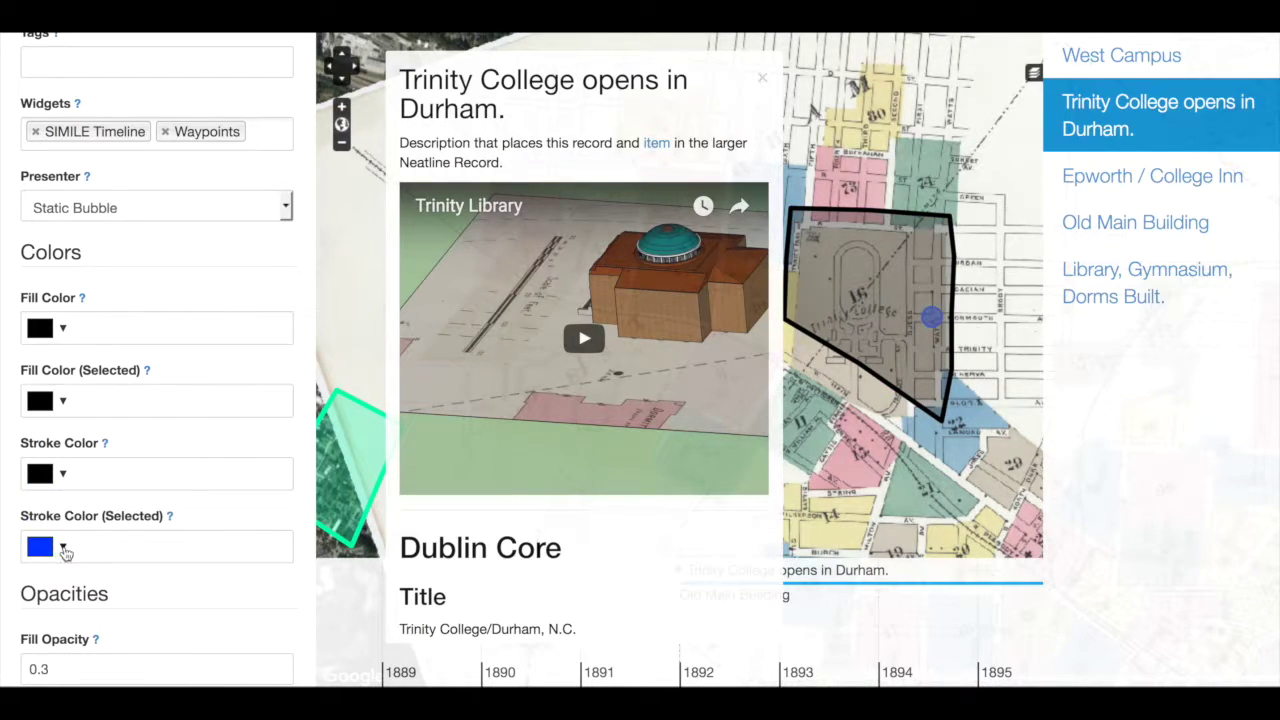
{"action": "left_click", "coordinate": [45, 548]}
{"action": "left_click", "coordinate": [62, 546]}
{"action": "left_click", "coordinate": [66, 547]}
{"action": "left_click_drag", "start_coordinate": [40, 472], "coordinate": [17, 503]}
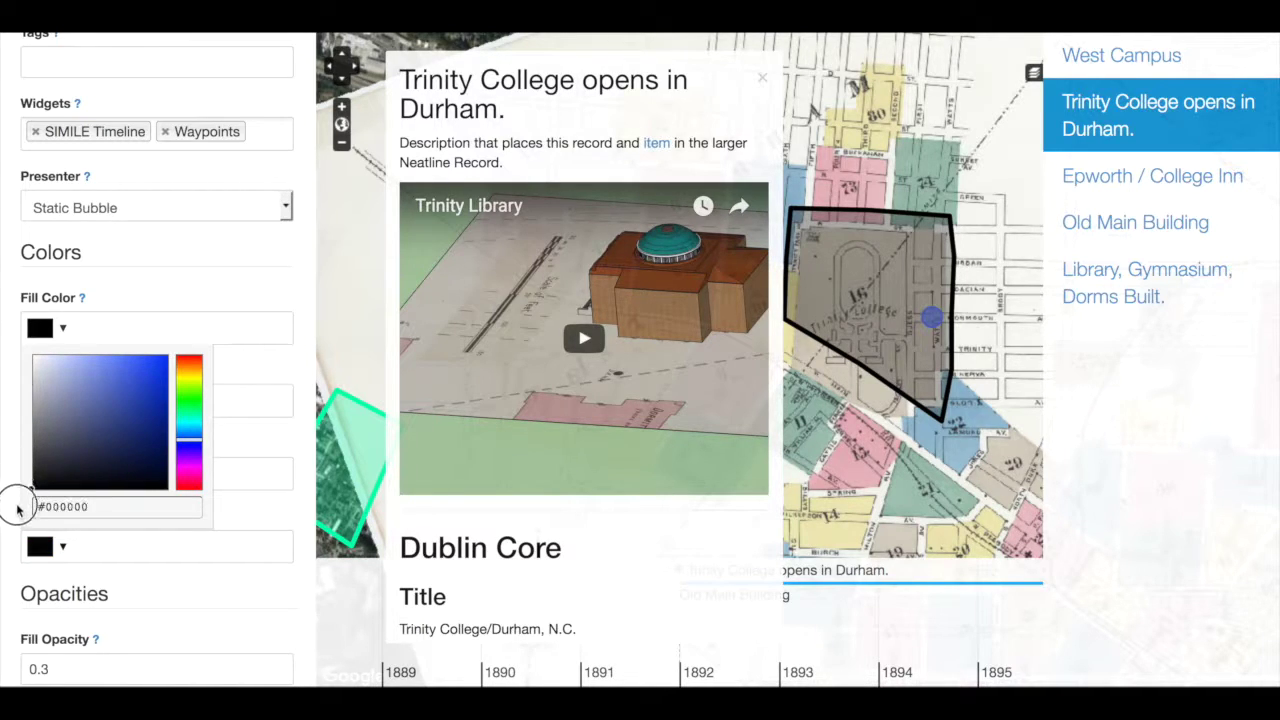
Save the Trinity College record and close its information bubble on the map
{"action": "scroll", "coordinate": [194, 615], "scroll_direction": "down", "scroll_amount": 5}
{"action": "left_click", "coordinate": [75, 667]}
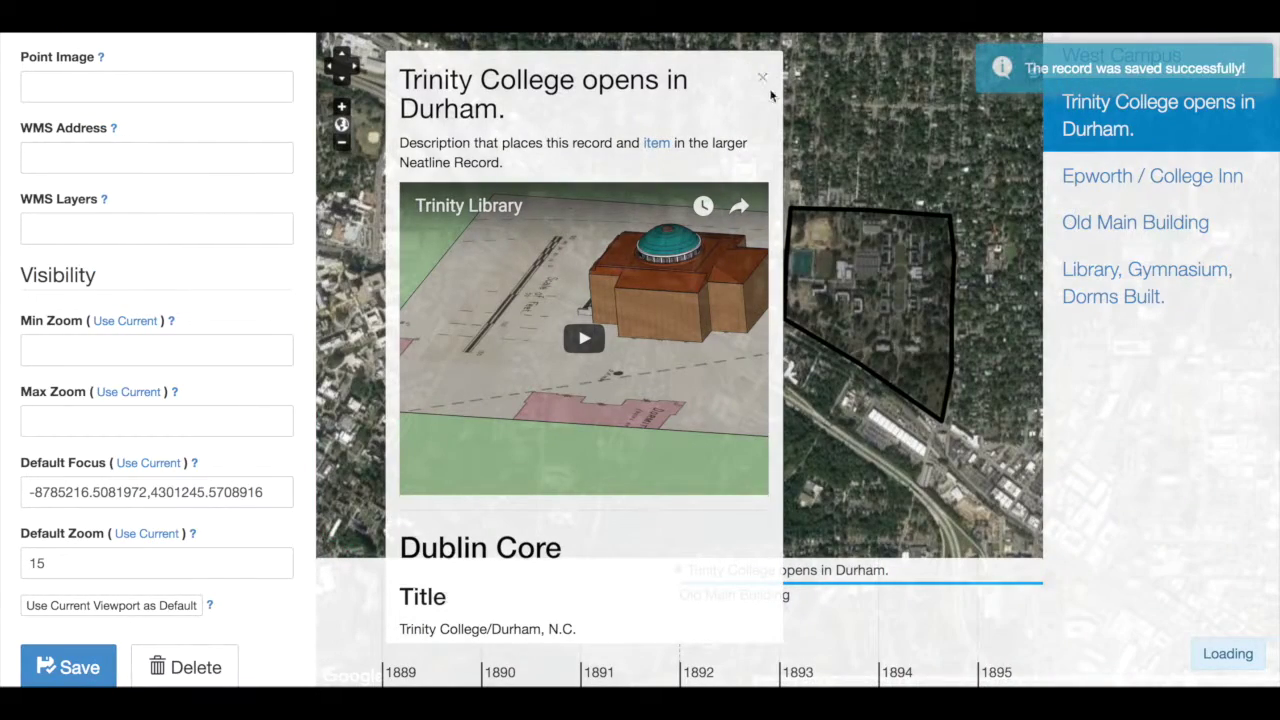
{"action": "left_click", "coordinate": [762, 77]}
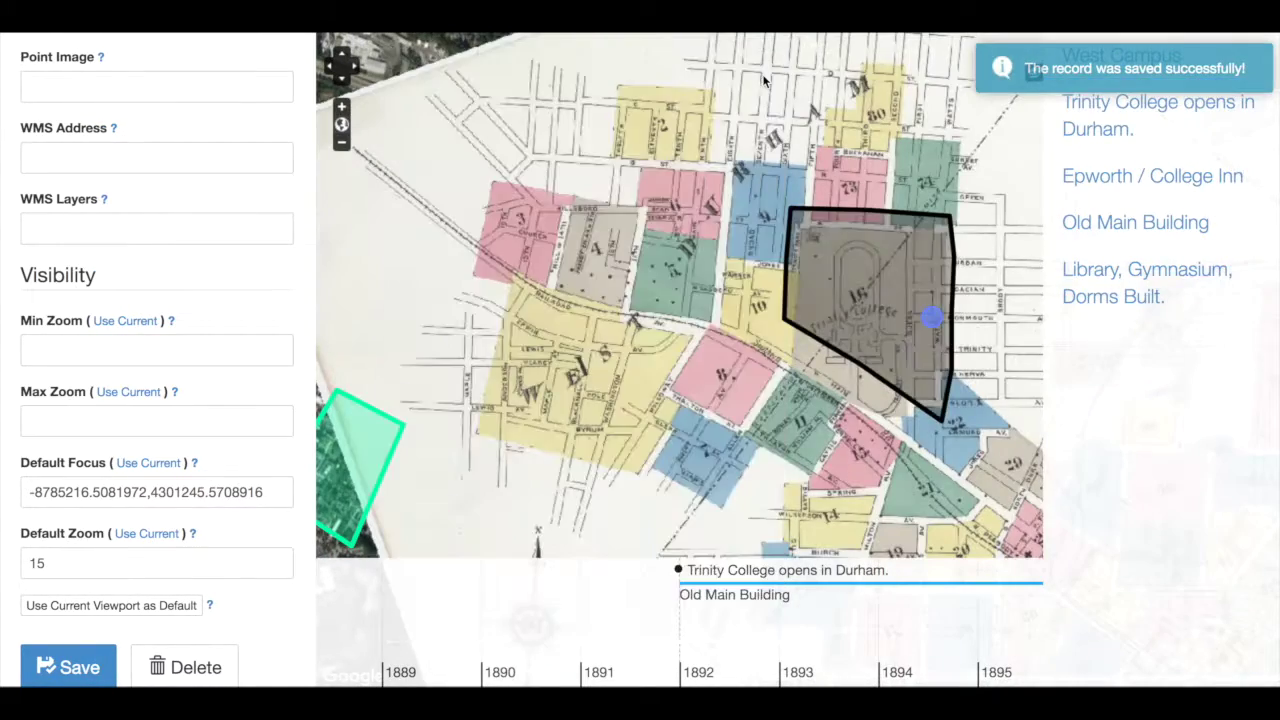
Close the Trinity College record and open the West Campus record for editing
{"action": "left_click", "coordinate": [345, 147]}
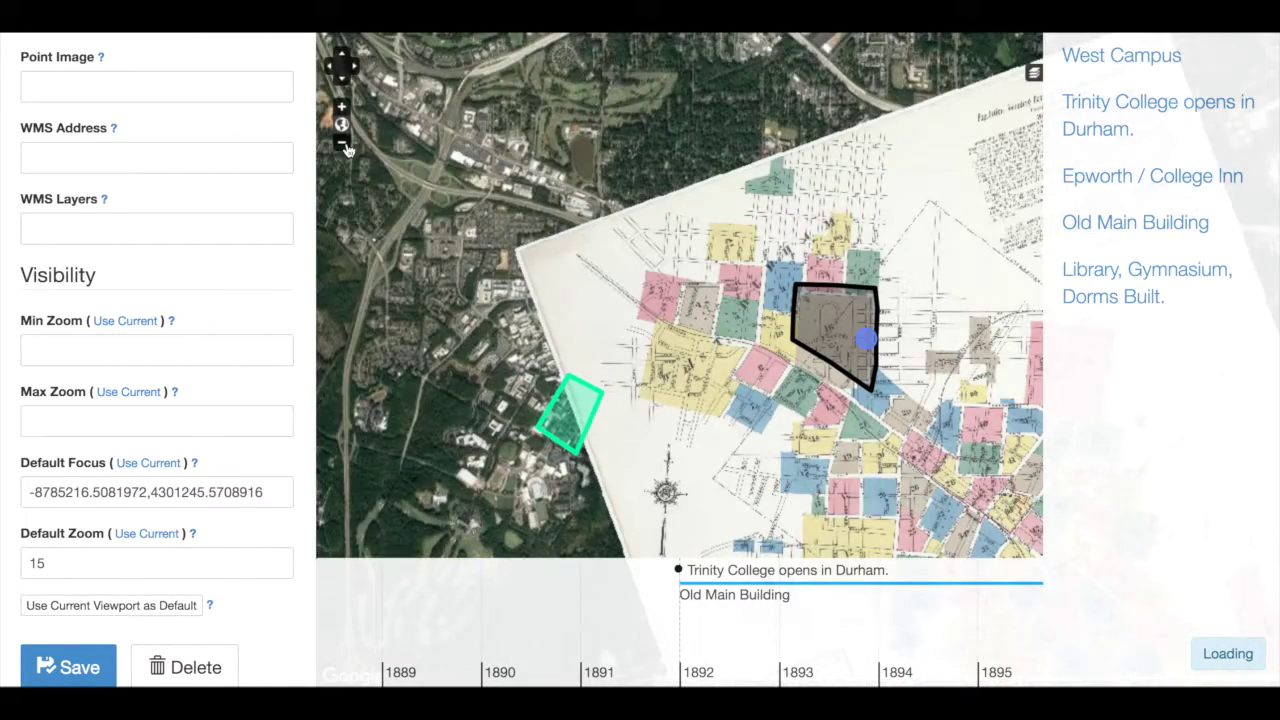
{"action": "left_click", "coordinate": [345, 147]}
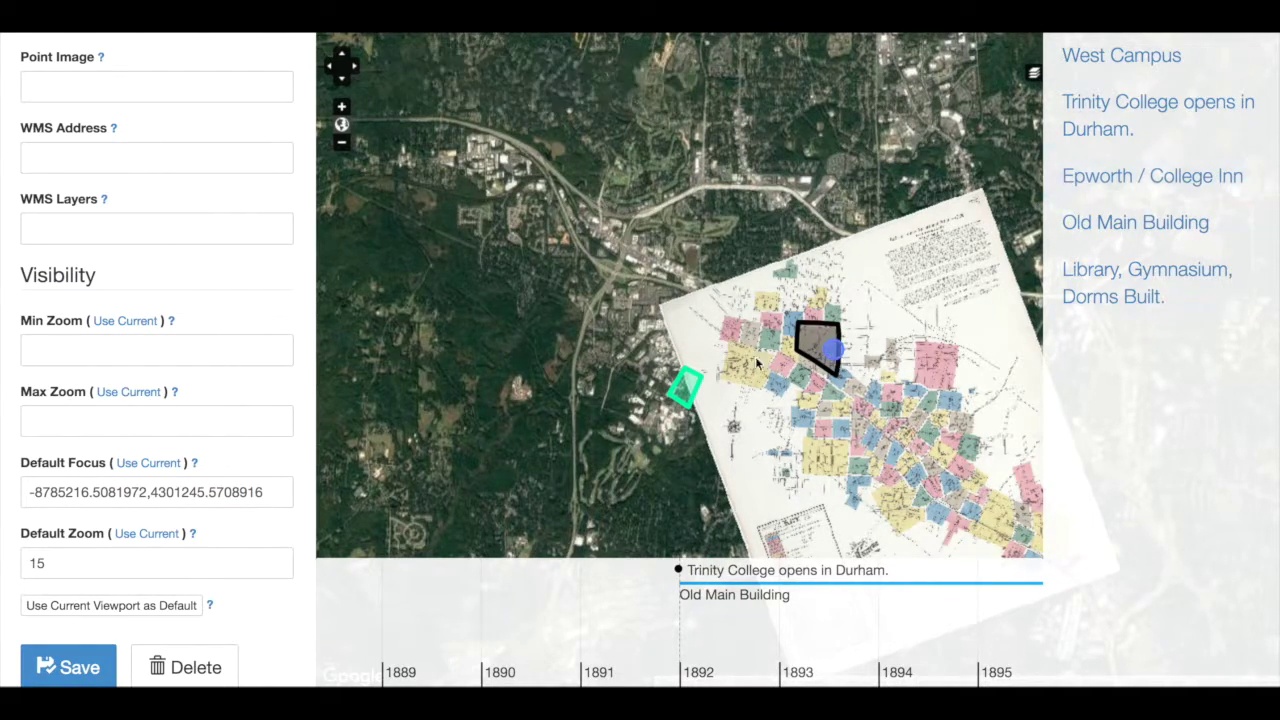
{"action": "mouse_move", "coordinate": [697, 393]}
{"action": "scroll", "coordinate": [160, 313], "scroll_direction": "up", "scroll_amount": 15}
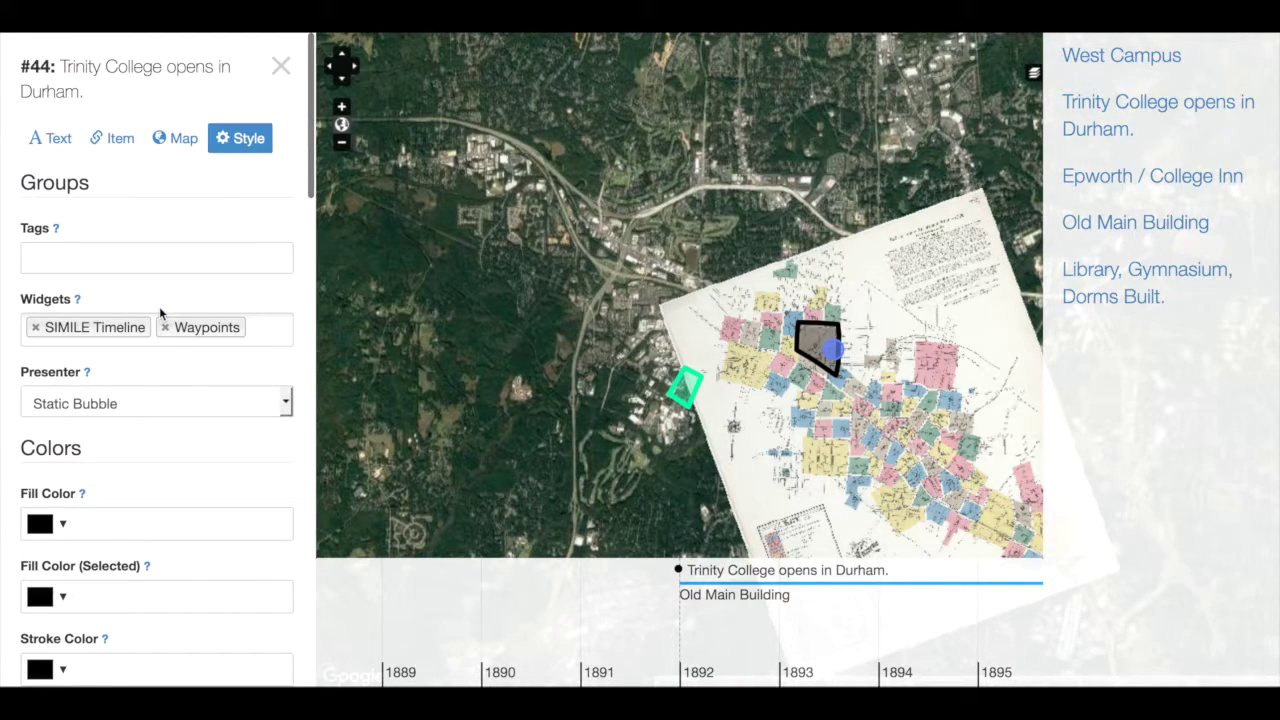
{"action": "left_click", "coordinate": [276, 76]}
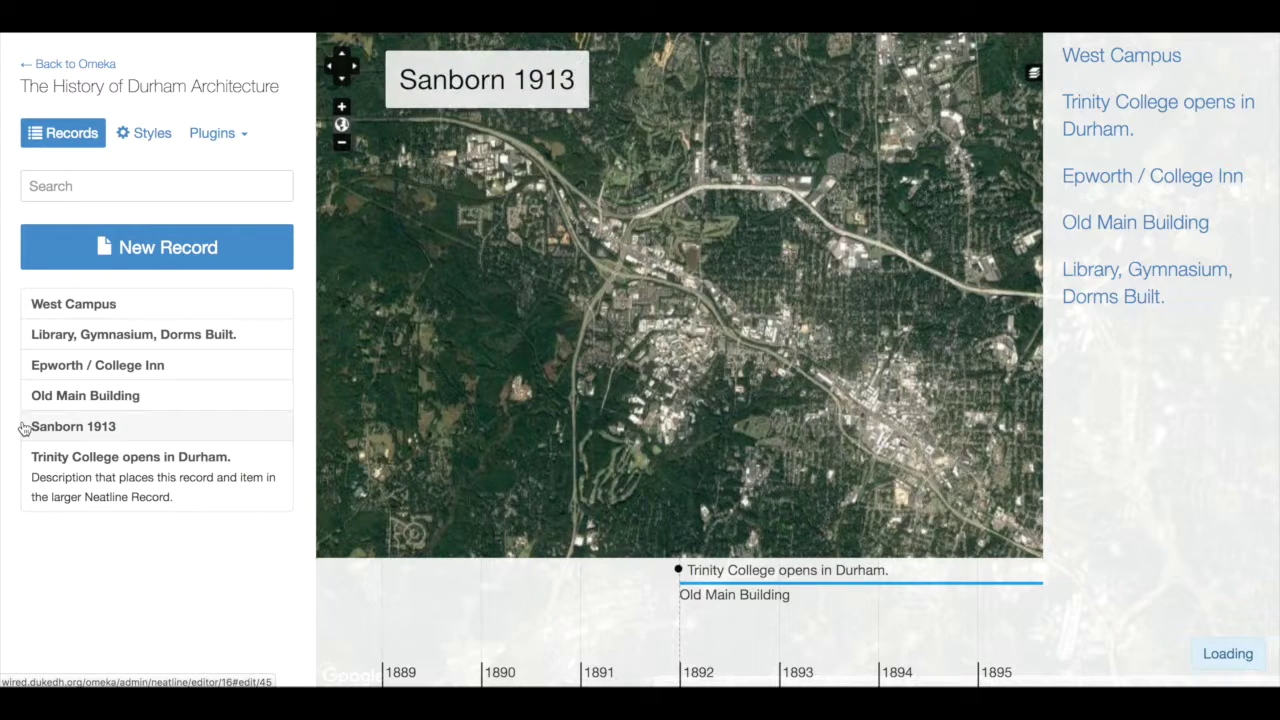
{"action": "left_click", "coordinate": [62, 304]}
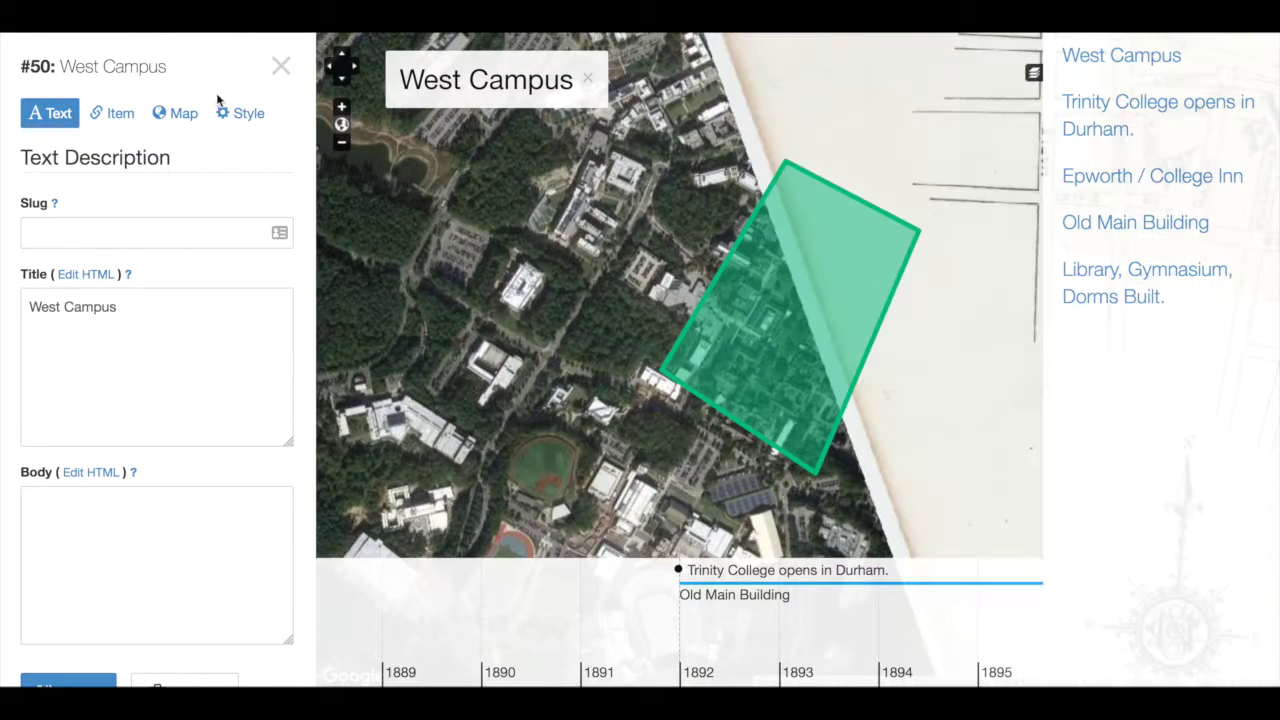
Set the West Campus polygon's stroke width to 0 in its style settings and save the record
{"action": "left_click", "coordinate": [238, 116]}
{"action": "scroll", "coordinate": [157, 585], "scroll_direction": "down", "scroll_amount": 8}
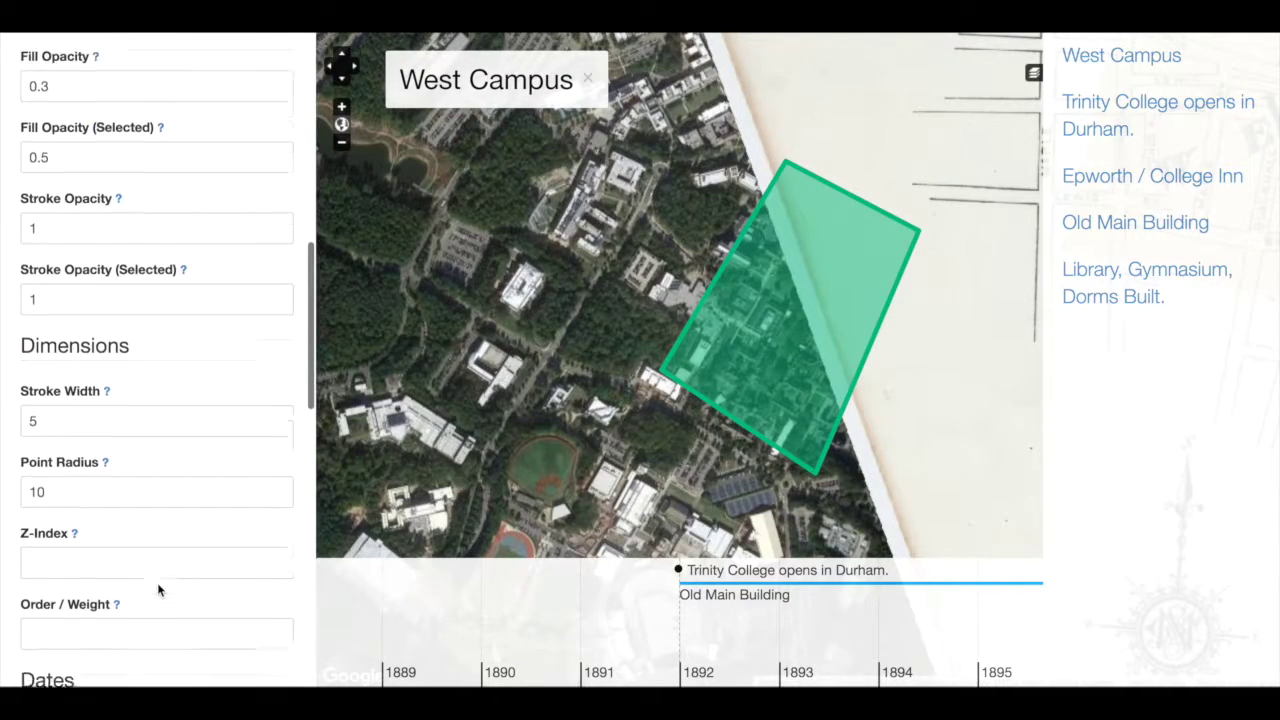
{"action": "scroll", "coordinate": [157, 590], "scroll_direction": "up", "scroll_amount": 2}
{"action": "left_click_drag", "start_coordinate": [65, 535], "coordinate": [2, 512]}
{"action": "type", "text": "0"}
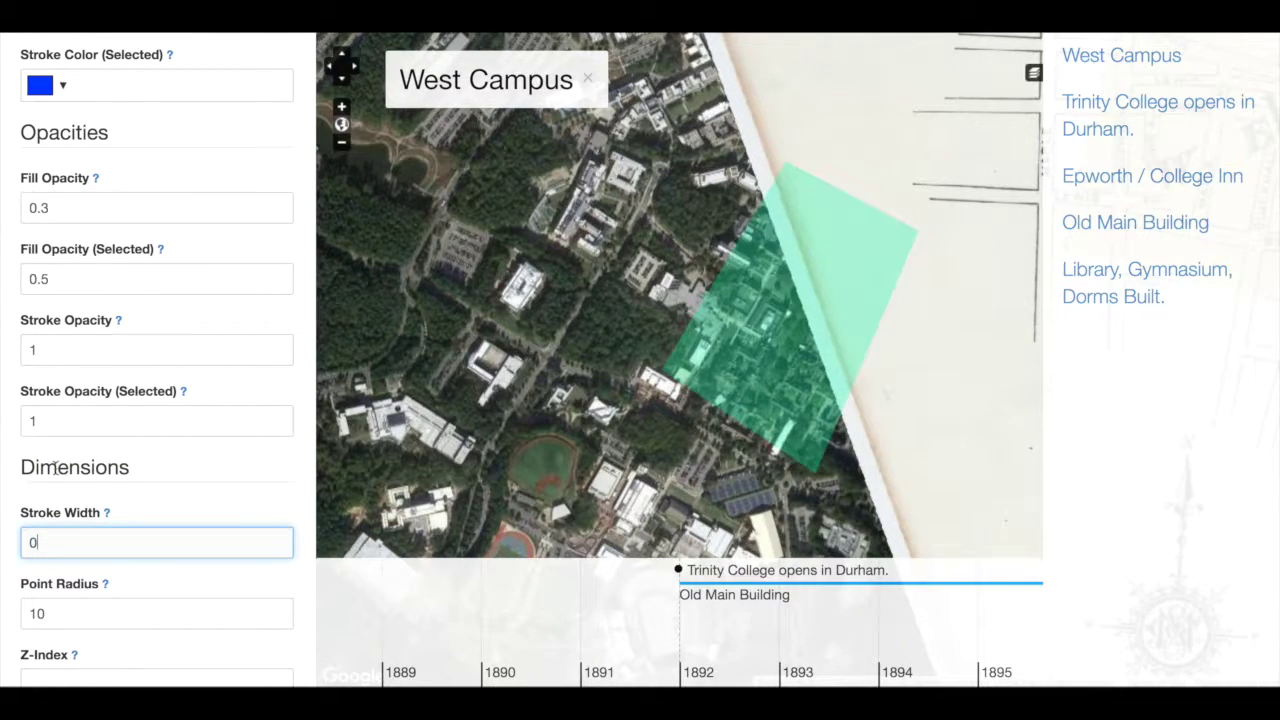
{"action": "scroll", "coordinate": [150, 535], "scroll_direction": "down", "scroll_amount": 5}
{"action": "left_click", "coordinate": [44, 676]}
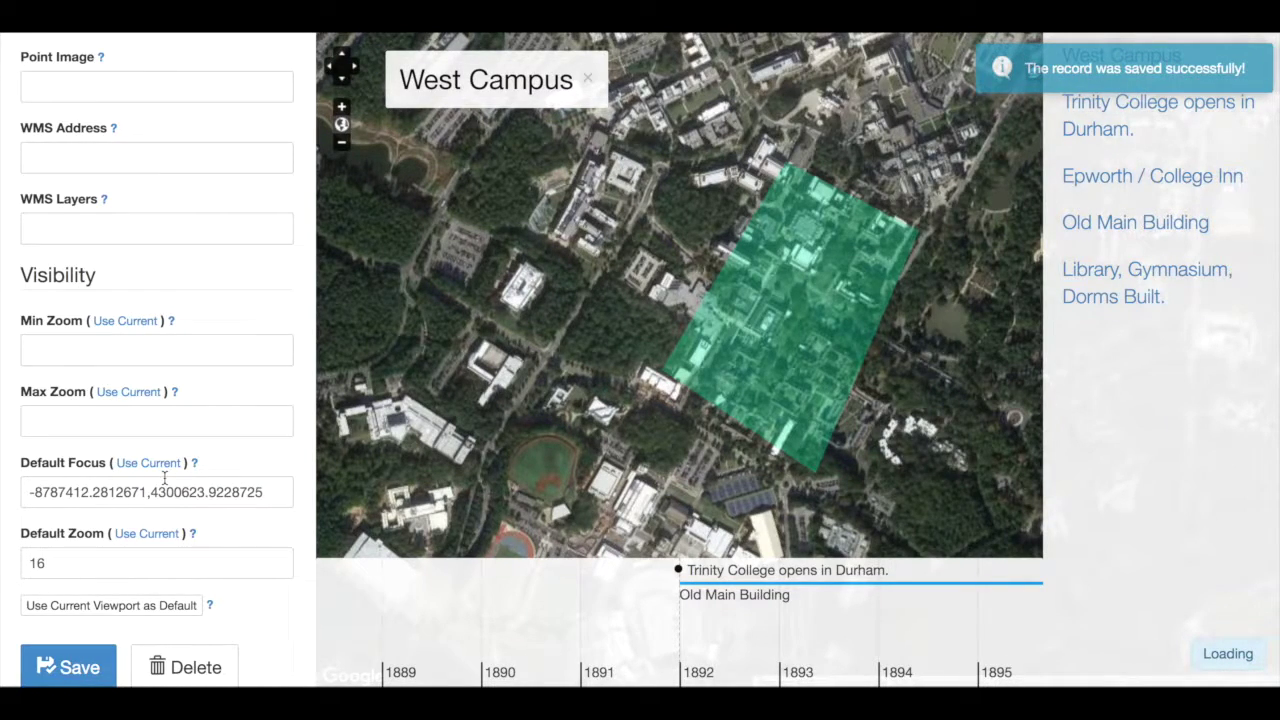
Set the West Campus polygon's fill color and selected fill color to gray
{"action": "scroll", "coordinate": [223, 281], "scroll_direction": "up", "scroll_amount": 10}
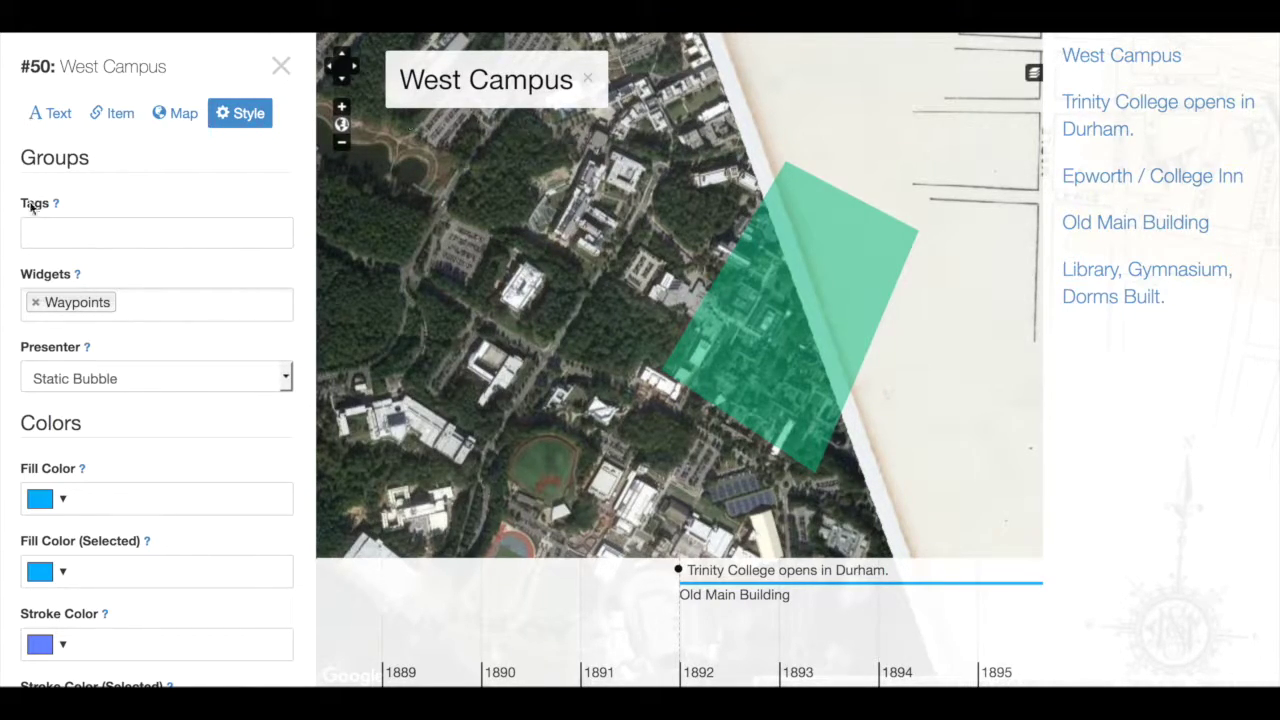
{"action": "scroll", "coordinate": [72, 434], "scroll_direction": "down", "scroll_amount": 2}
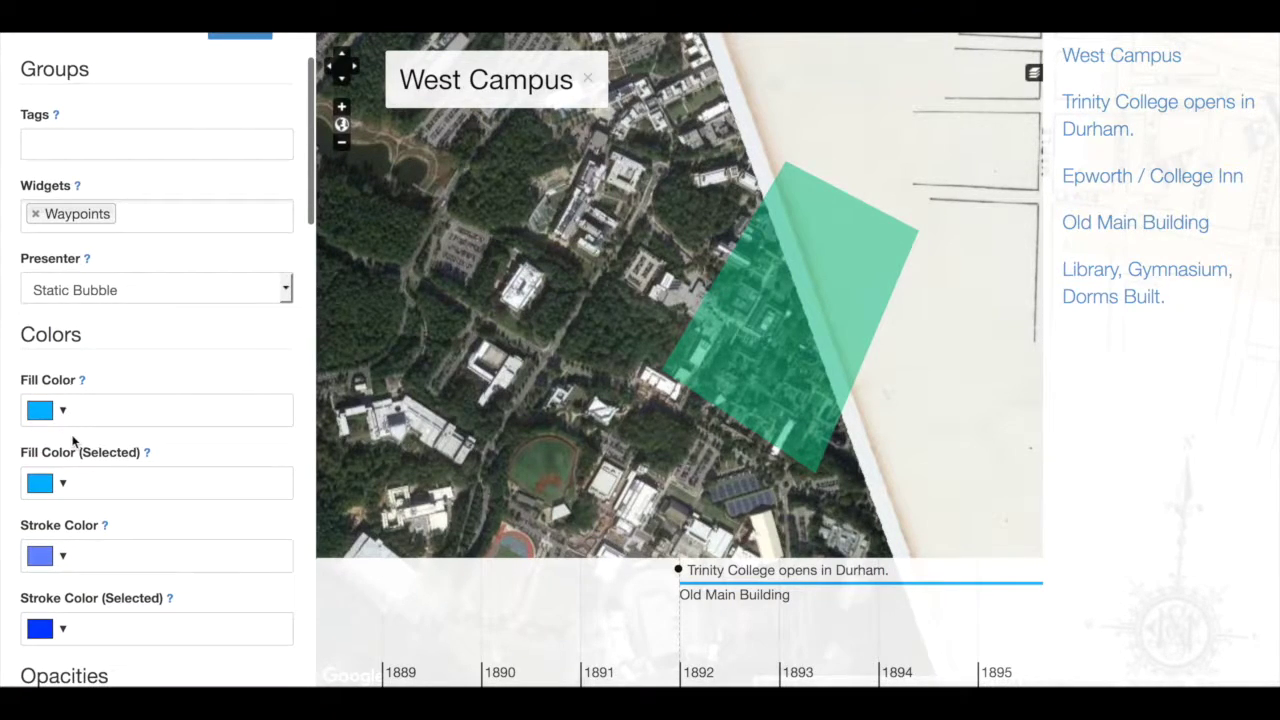
{"action": "left_click", "coordinate": [30, 413]}
{"action": "left_click_drag", "start_coordinate": [36, 494], "coordinate": [0, 500]}
{"action": "left_click", "coordinate": [143, 363]}
{"action": "left_click", "coordinate": [68, 485]}
{"action": "left_click_drag", "start_coordinate": [47, 561], "coordinate": [2, 560]}
{"action": "left_click", "coordinate": [139, 442]}
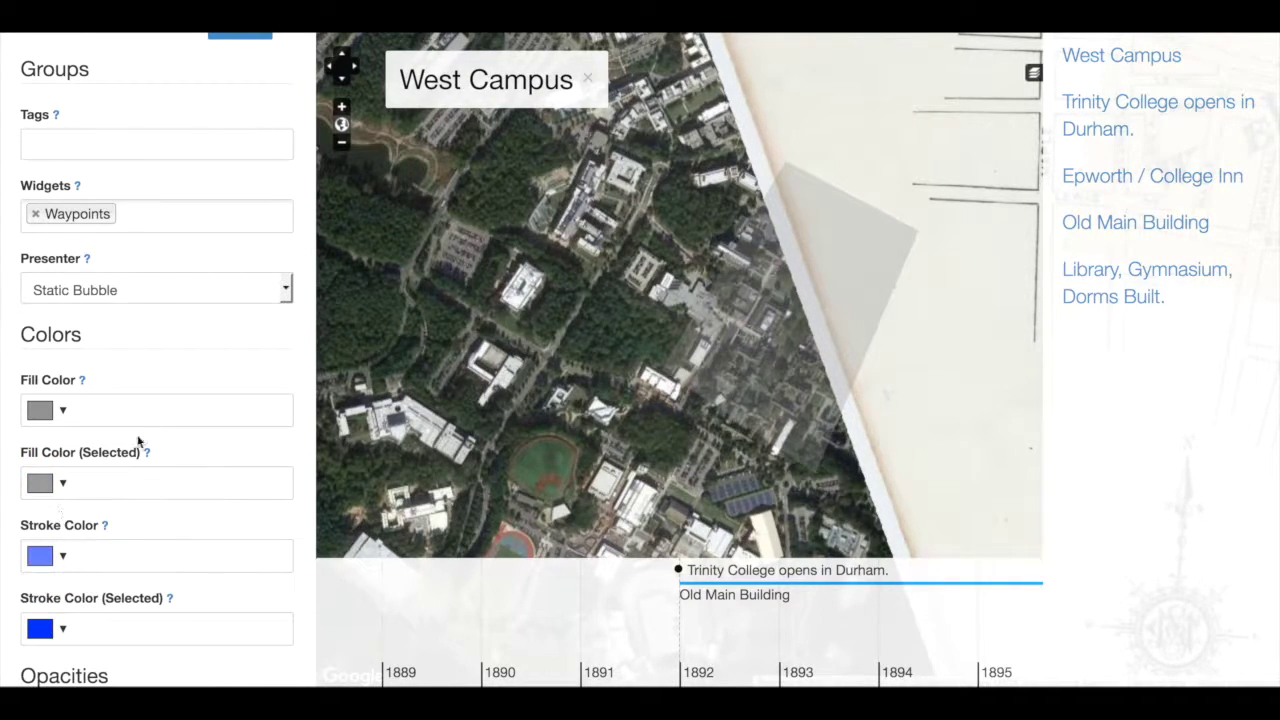
Save the West Campus record and compare its polygon with the Trinity College polygon on the wider map
{"action": "scroll", "coordinate": [187, 512], "scroll_direction": "down", "scroll_amount": 10}
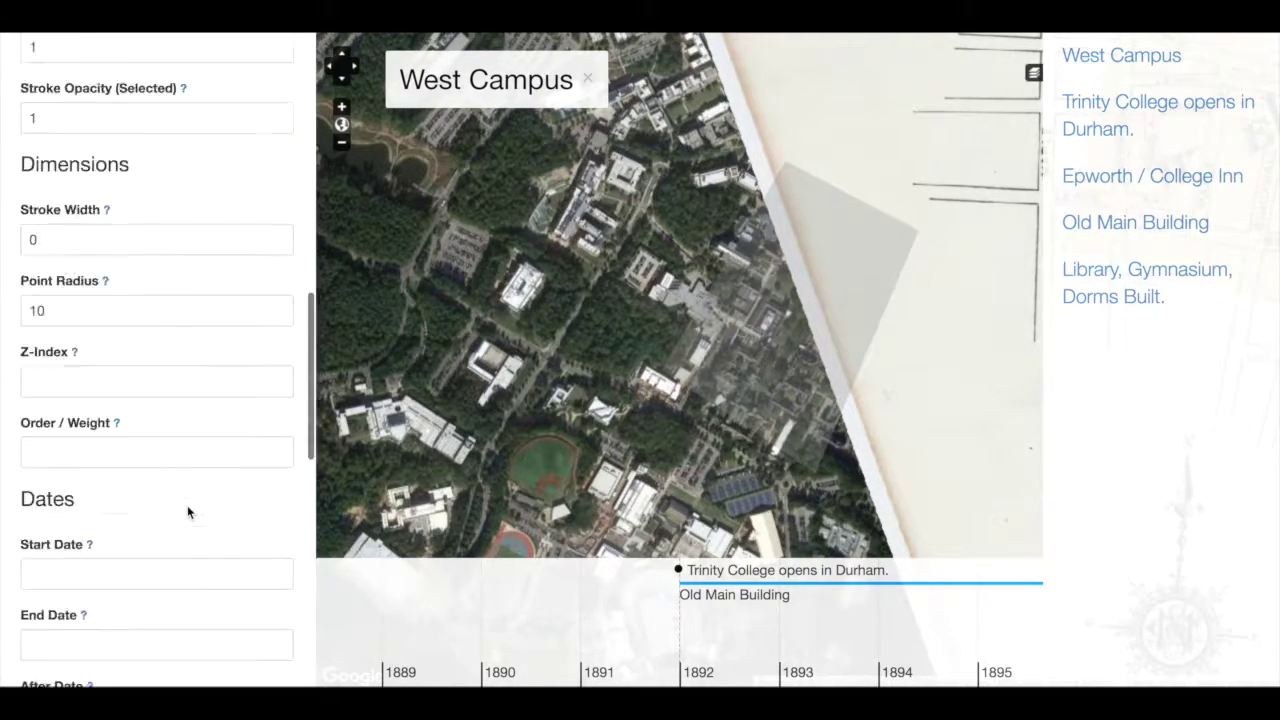
{"action": "left_click", "coordinate": [70, 670]}
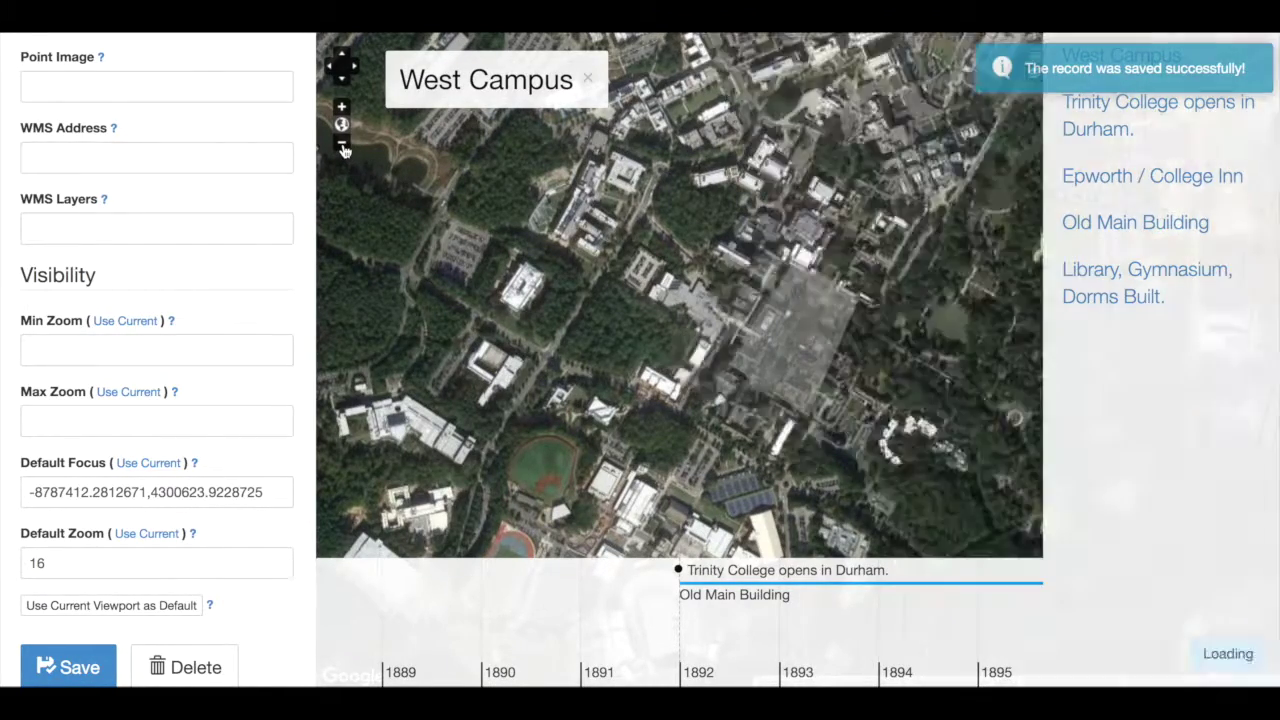
{"action": "left_click", "coordinate": [342, 147]}
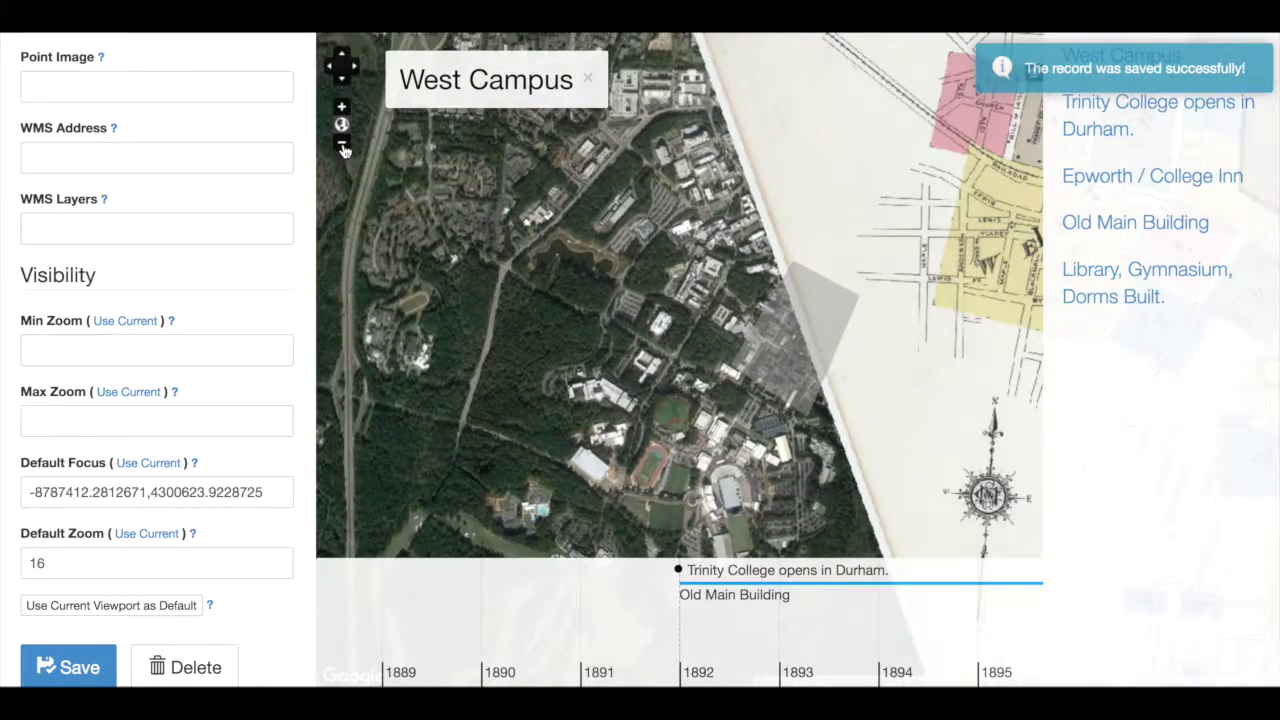
{"action": "left_click", "coordinate": [342, 147]}
{"action": "left_click", "coordinate": [342, 147]}
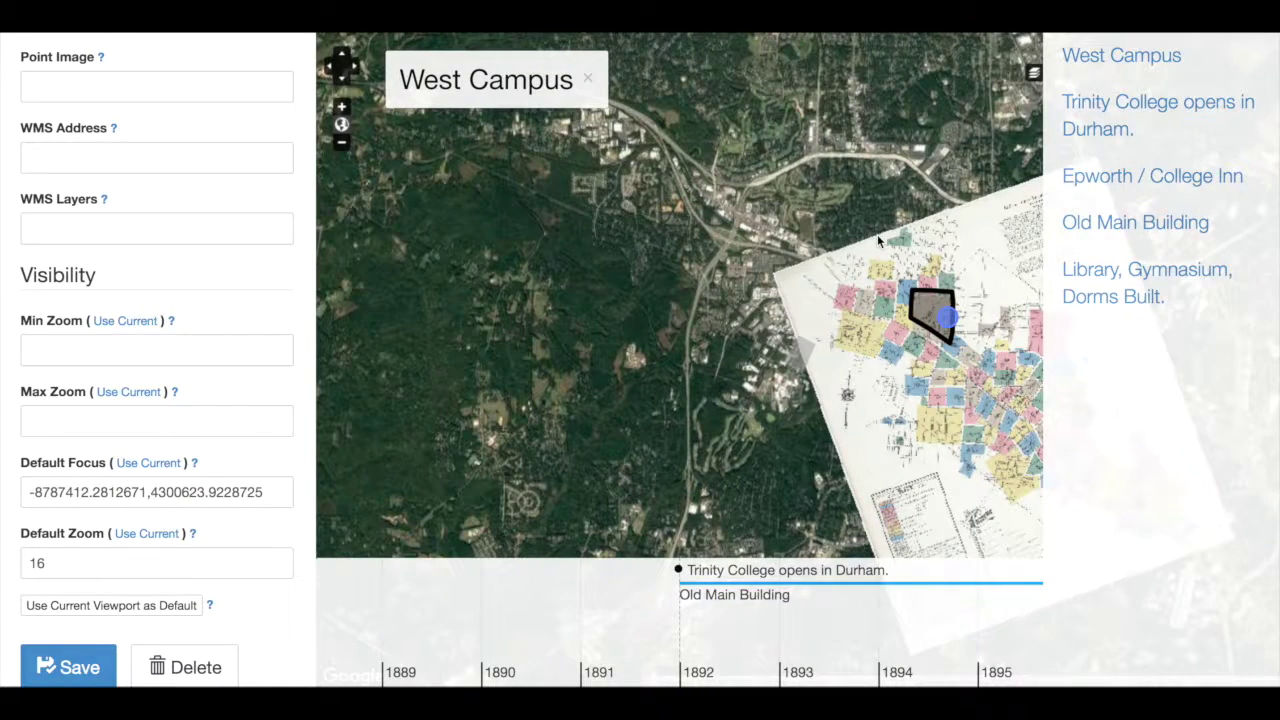